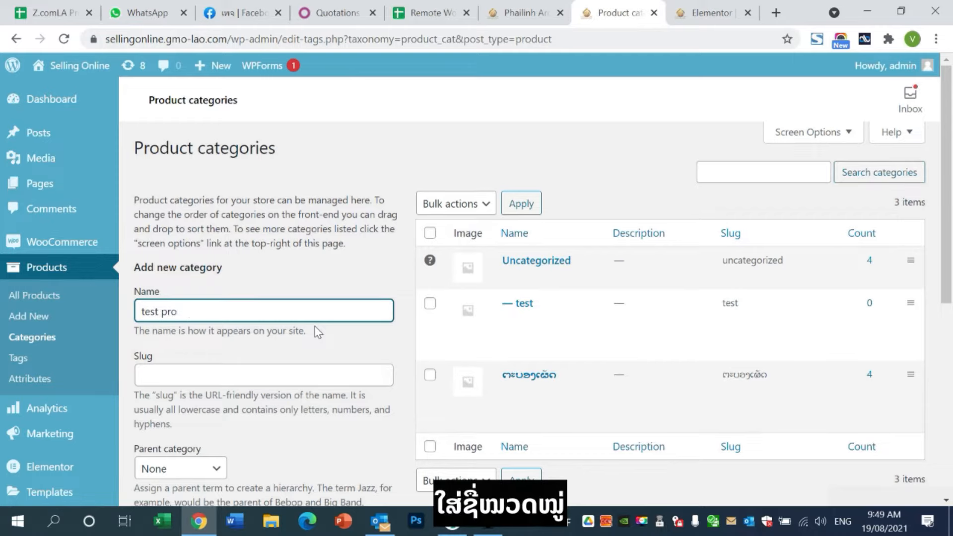
Add the new product category named "test product" with no parent category and the default display type
{"action": "scroll", "coordinate": [347, 337], "scroll_direction": "down", "scroll_amount": 7}
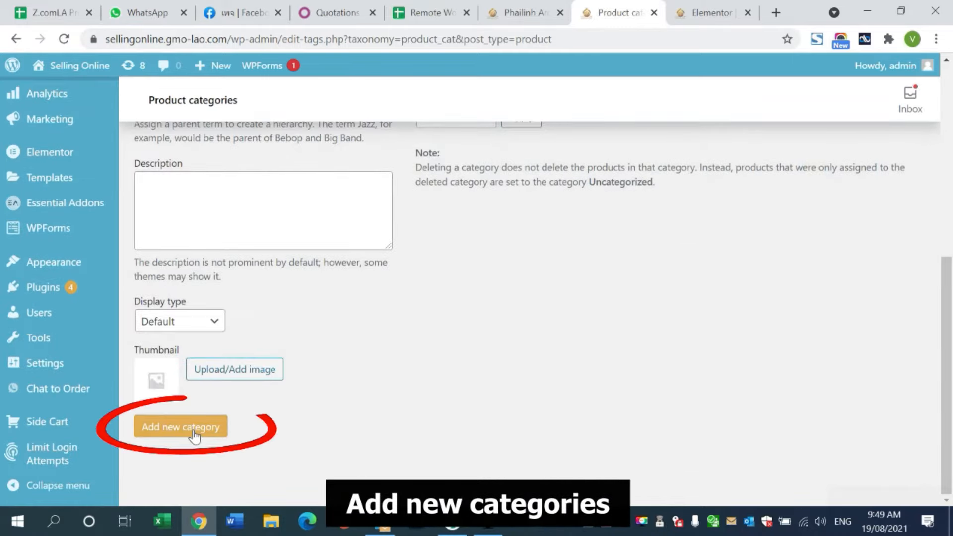
{"action": "left_click", "coordinate": [185, 436]}
{"action": "scroll", "coordinate": [613, 352], "scroll_direction": "up", "scroll_amount": 3}
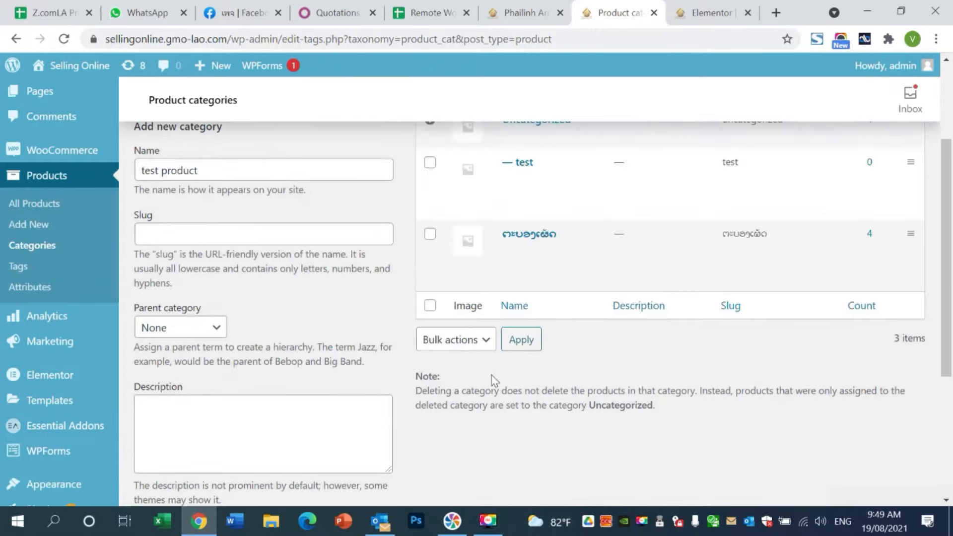
{"action": "scroll", "coordinate": [389, 391], "scroll_direction": "down", "scroll_amount": 3}
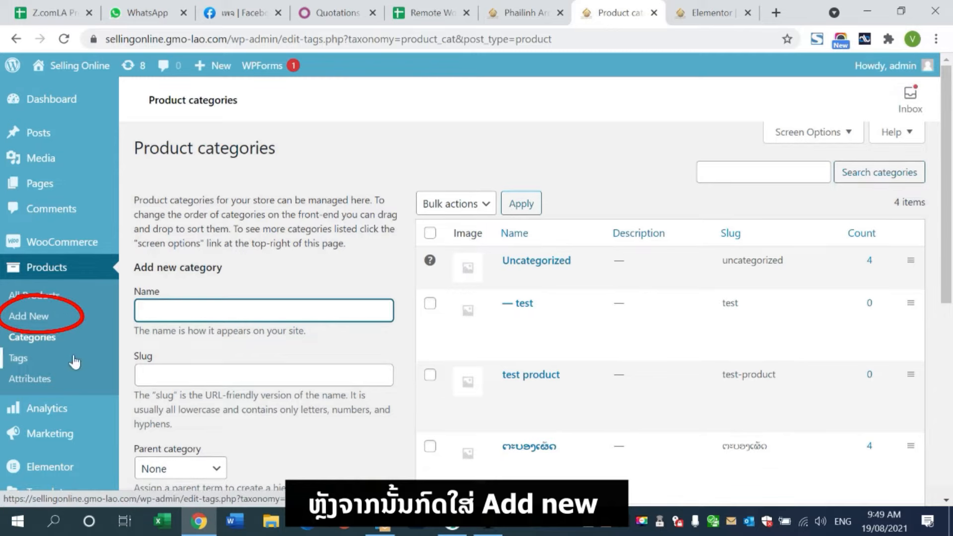
Start a new product named "test product" and assign it to the test product category
{"action": "left_click", "coordinate": [27, 318]}
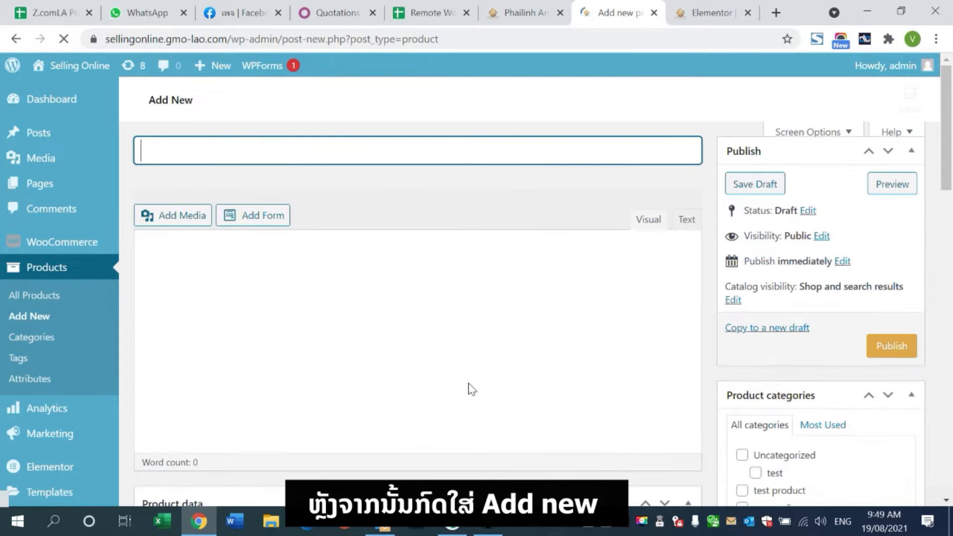
{"action": "left_click", "coordinate": [290, 183]}
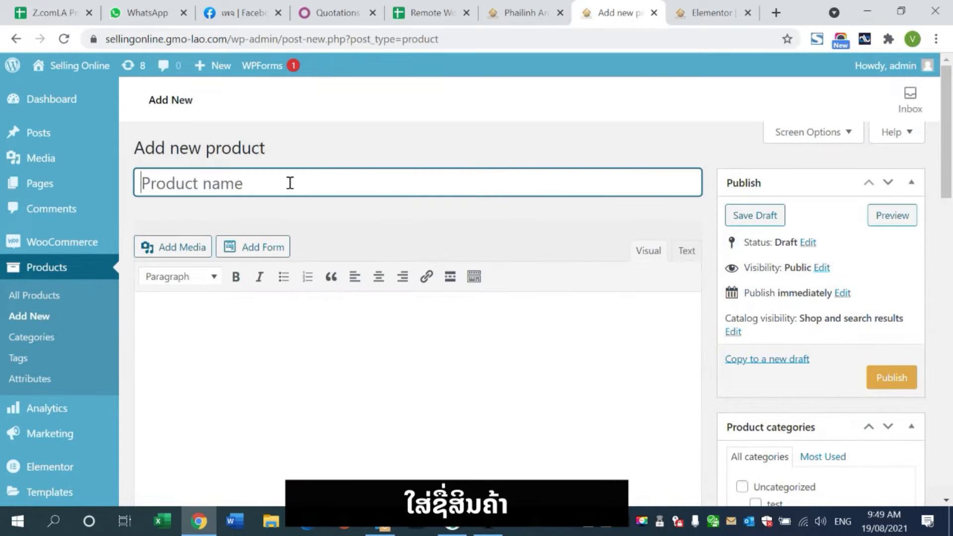
{"action": "type", "text": "test product"}
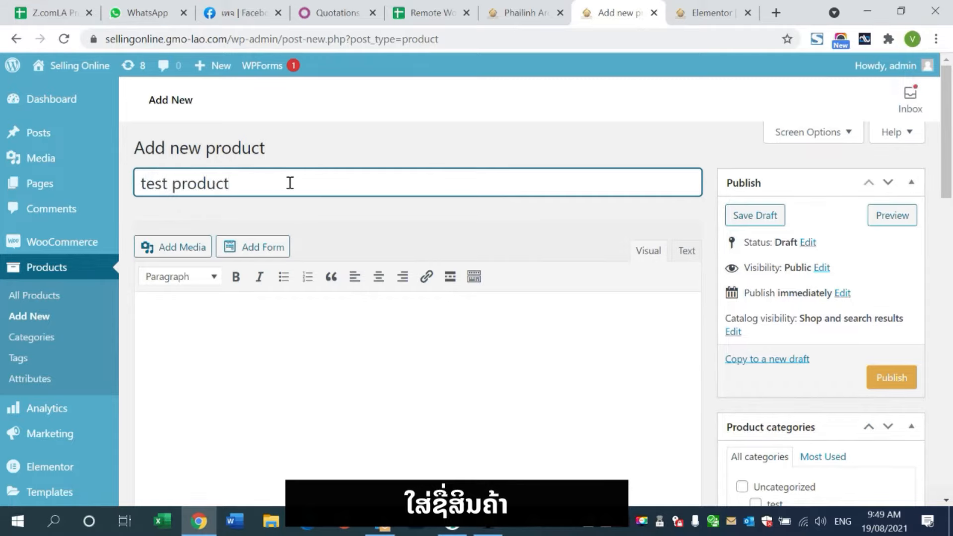
{"action": "scroll", "coordinate": [750, 320], "scroll_direction": "down", "scroll_amount": 5}
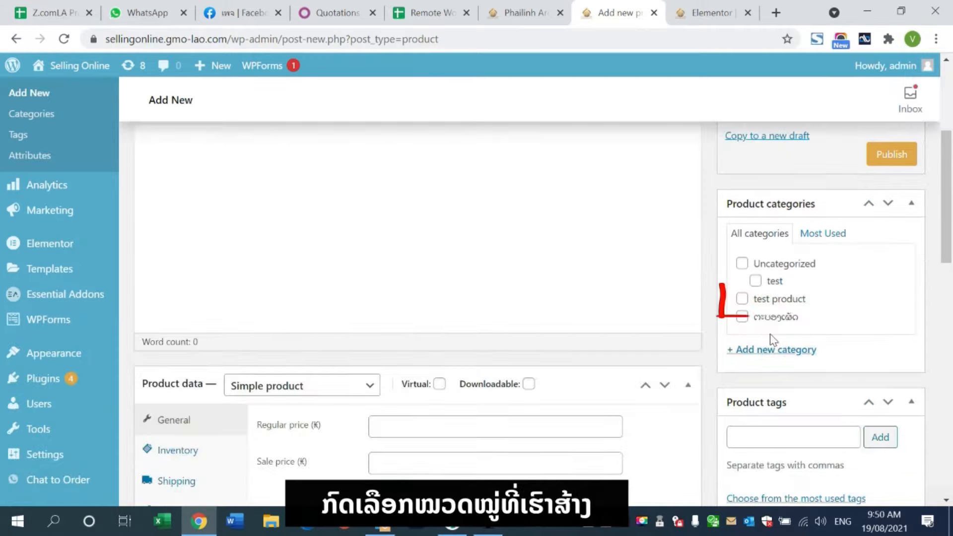
{"action": "left_click", "coordinate": [739, 301]}
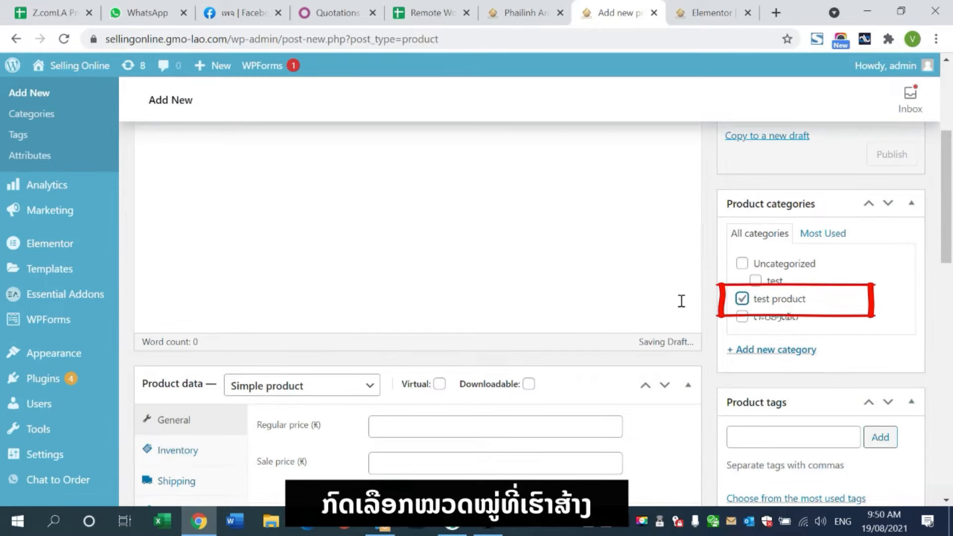
Set the product's regular price to 35000 and its sale price to 25000
{"action": "scroll", "coordinate": [496, 353], "scroll_direction": "down", "scroll_amount": 3}
{"action": "left_click", "coordinate": [441, 274]}
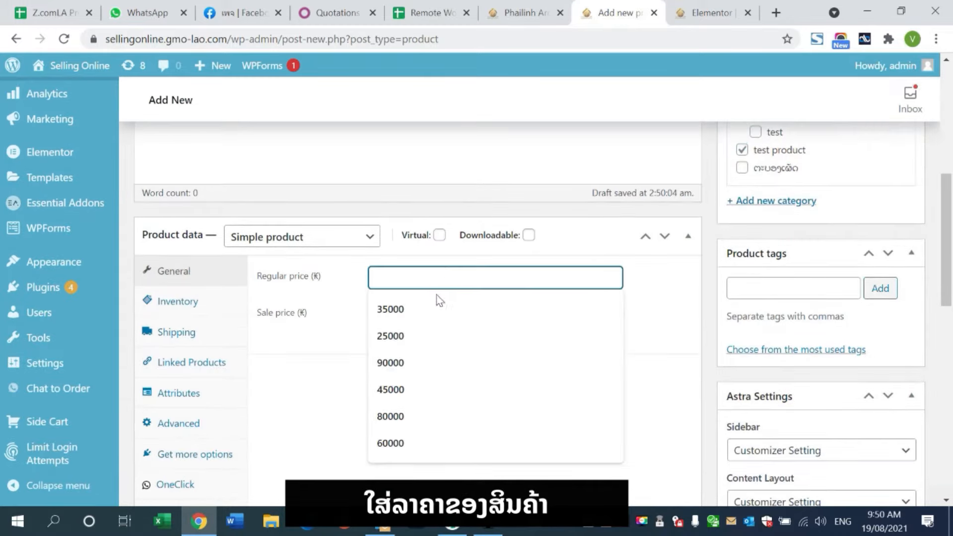
{"action": "left_click", "coordinate": [437, 307]}
{"action": "left_click", "coordinate": [436, 313]}
{"action": "left_click", "coordinate": [419, 350]}
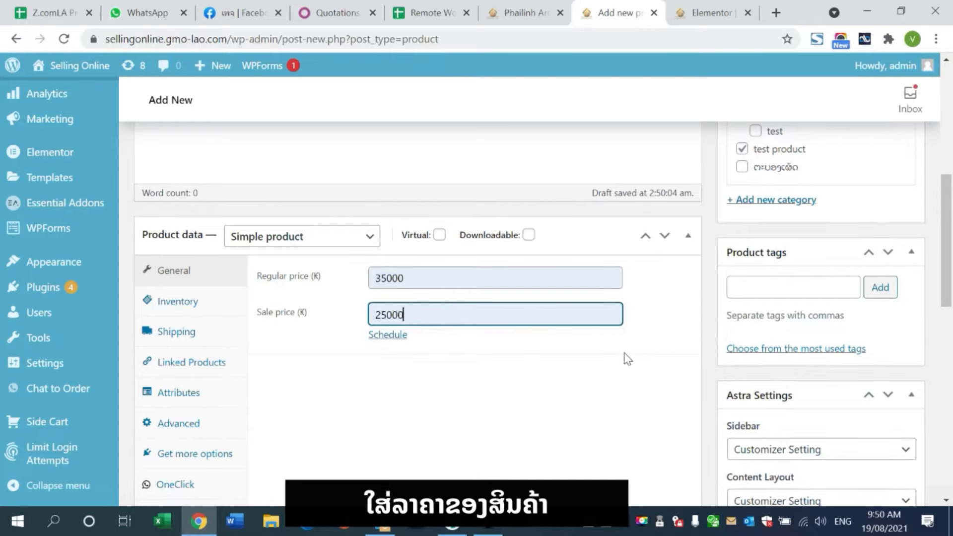
{"action": "scroll", "coordinate": [728, 384], "scroll_direction": "down", "scroll_amount": 10}
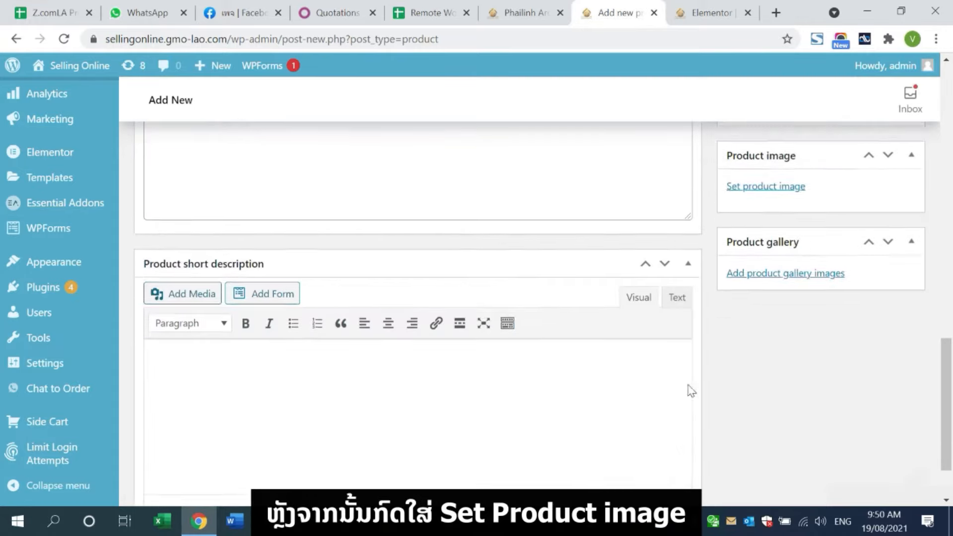
{"action": "scroll", "coordinate": [766, 345], "scroll_direction": "up", "scroll_amount": 10}
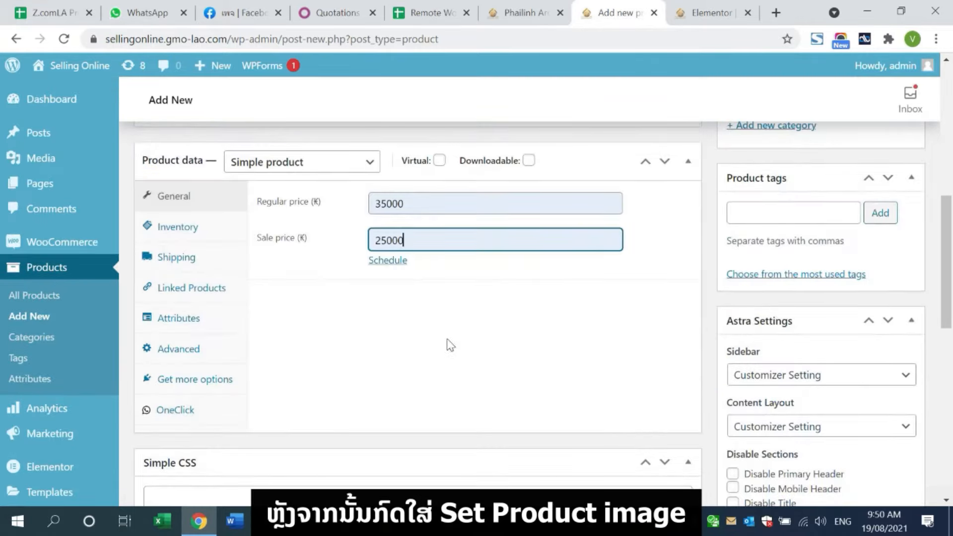
{"action": "scroll", "coordinate": [683, 394], "scroll_direction": "down", "scroll_amount": 4}
{"action": "scroll", "coordinate": [755, 411], "scroll_direction": "down", "scroll_amount": 3}
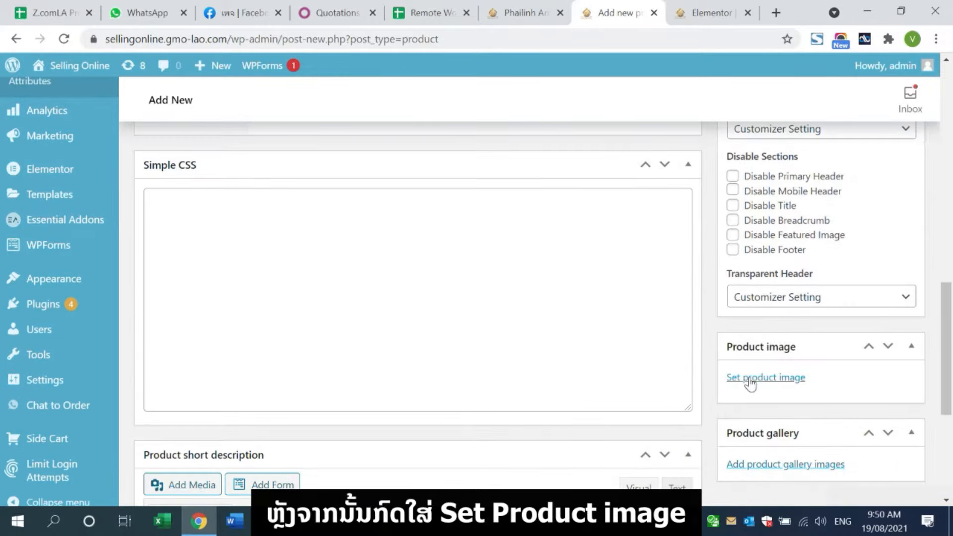
{"action": "left_click", "coordinate": [729, 381]}
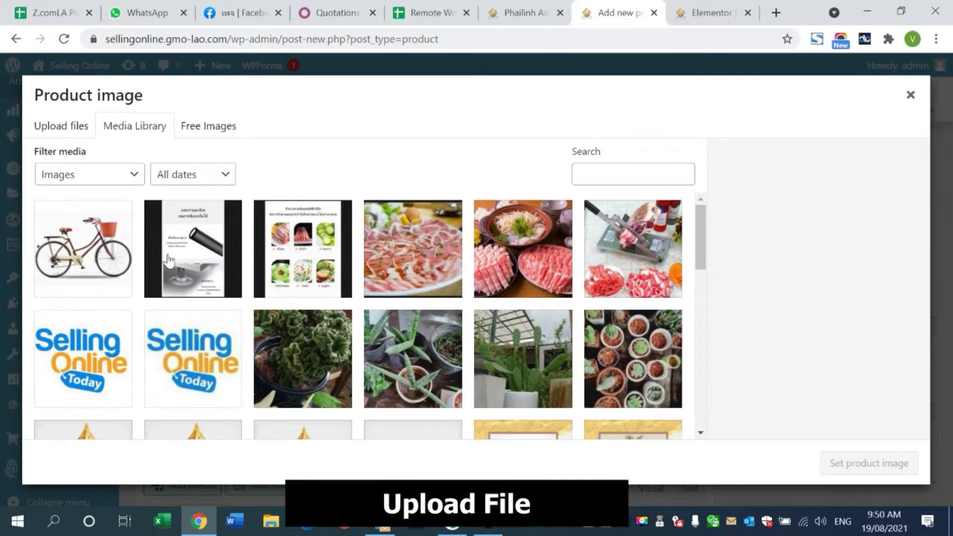
{"action": "left_click", "coordinate": [911, 96]}
{"action": "scroll", "coordinate": [752, 358], "scroll_direction": "down", "scroll_amount": 1}
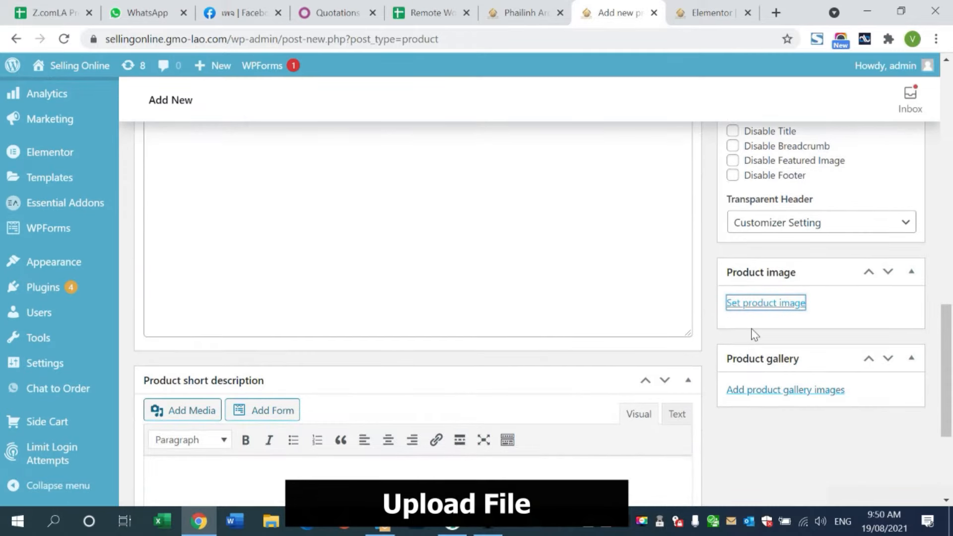
{"action": "left_click", "coordinate": [774, 304]}
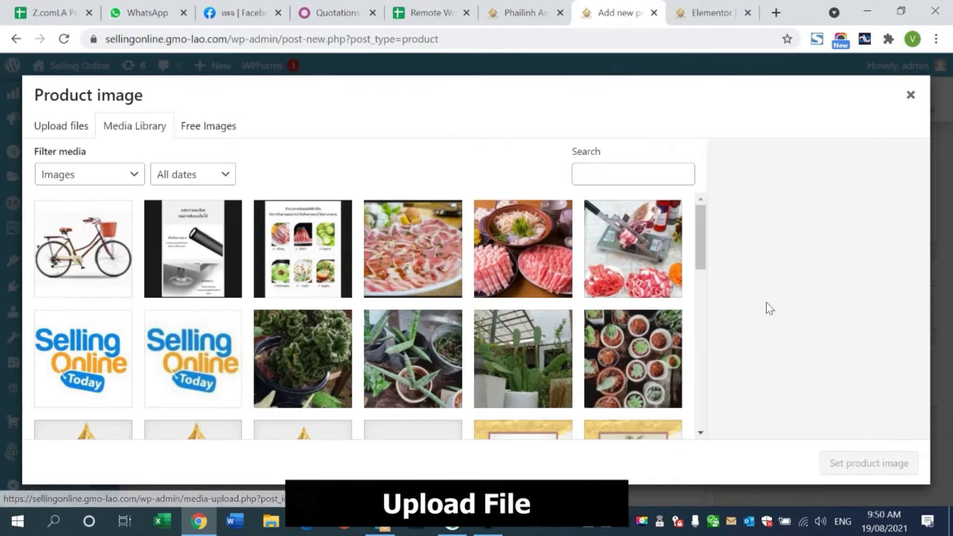
{"action": "left_click", "coordinate": [66, 130]}
{"action": "left_click", "coordinate": [479, 311]}
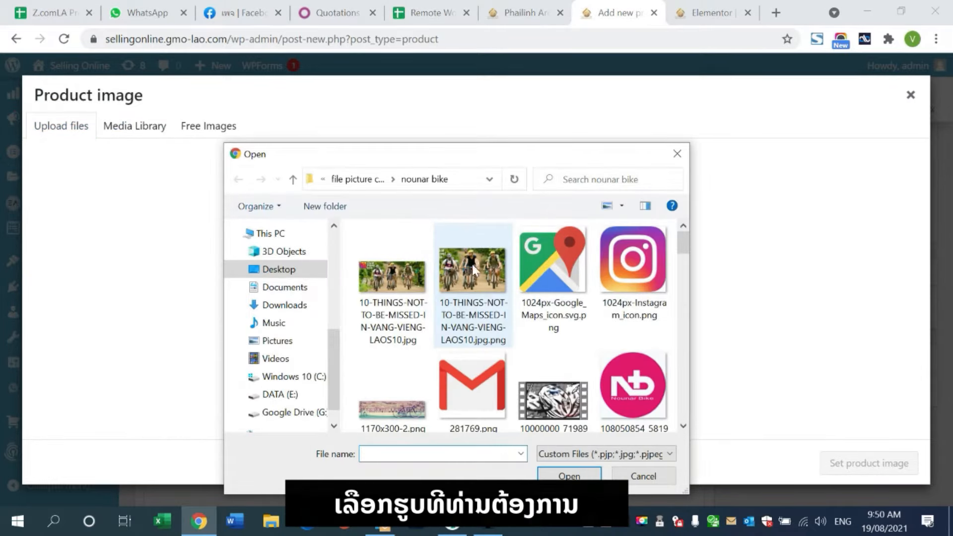
{"action": "scroll", "coordinate": [472, 264], "scroll_direction": "down", "scroll_amount": 5}
{"action": "scroll", "coordinate": [440, 246], "scroll_direction": "down", "scroll_amount": 10}
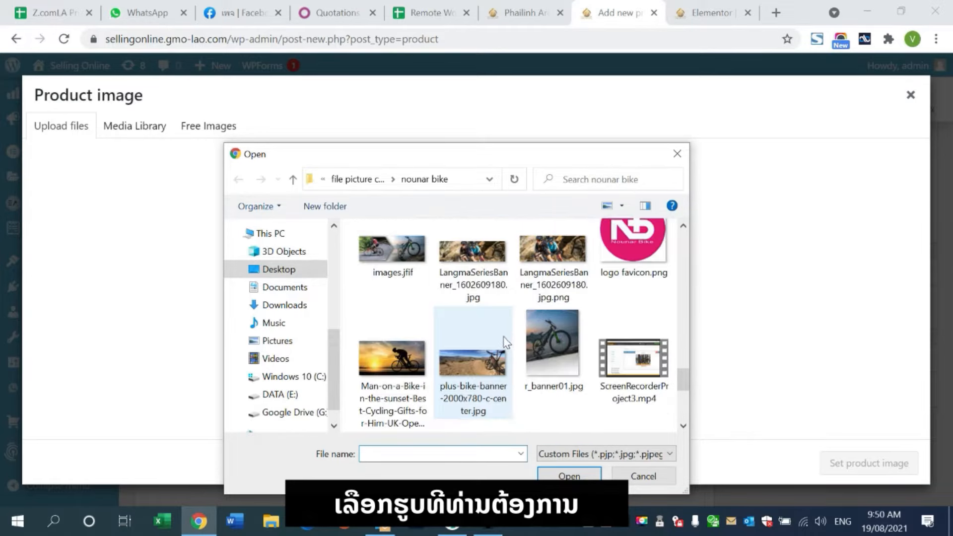
{"action": "scroll", "coordinate": [505, 343], "scroll_direction": "down", "scroll_amount": 3}
{"action": "scroll", "coordinate": [457, 294], "scroll_direction": "up", "scroll_amount": 3}
{"action": "scroll", "coordinate": [457, 293], "scroll_direction": "up", "scroll_amount": 4}
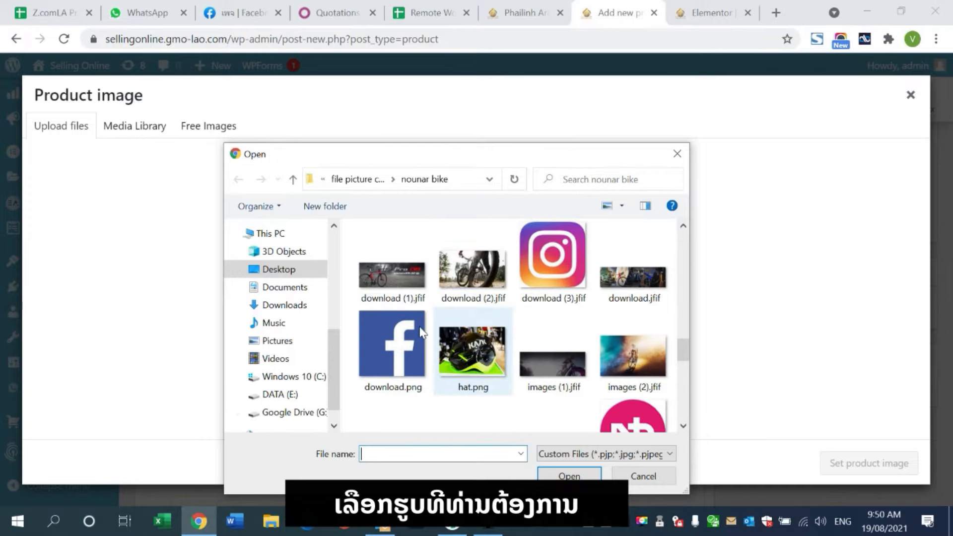
{"action": "scroll", "coordinate": [421, 331], "scroll_direction": "up", "scroll_amount": 5}
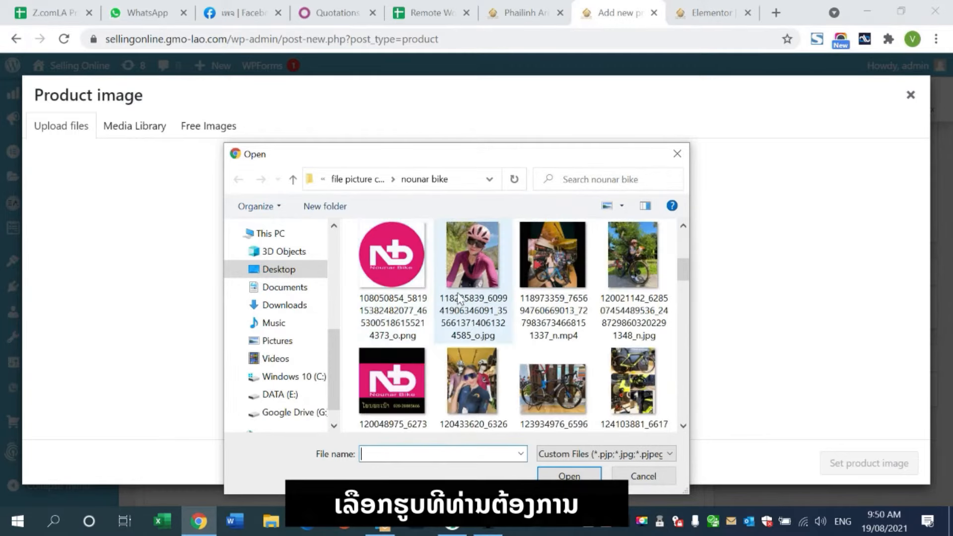
{"action": "scroll", "coordinate": [453, 315], "scroll_direction": "down", "scroll_amount": 3}
{"action": "scroll", "coordinate": [397, 308], "scroll_direction": "down", "scroll_amount": 2}
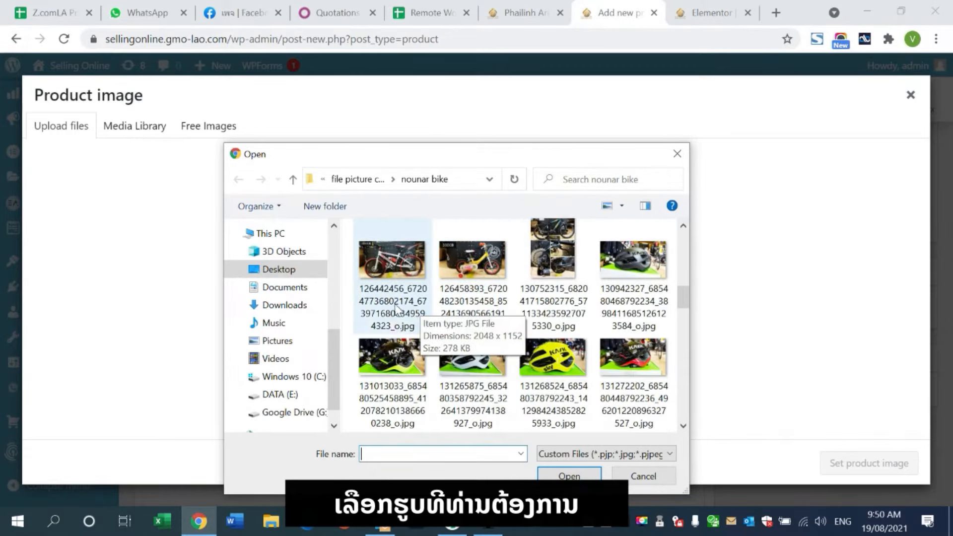
{"action": "double_click", "coordinate": [390, 365]}
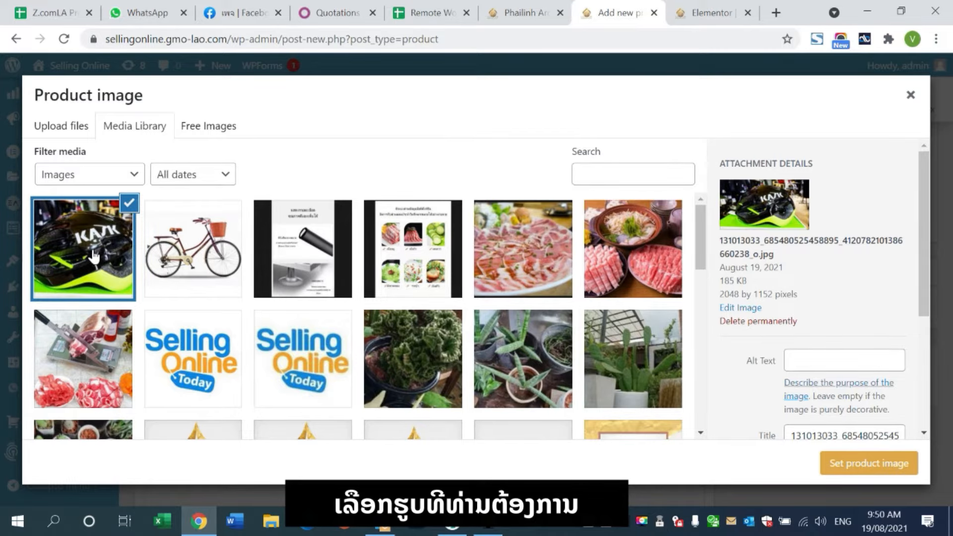
{"action": "scroll", "coordinate": [95, 255], "scroll_direction": "down", "scroll_amount": 3}
{"action": "scroll", "coordinate": [89, 260], "scroll_direction": "up", "scroll_amount": 3}
{"action": "left_click", "coordinate": [72, 378]}
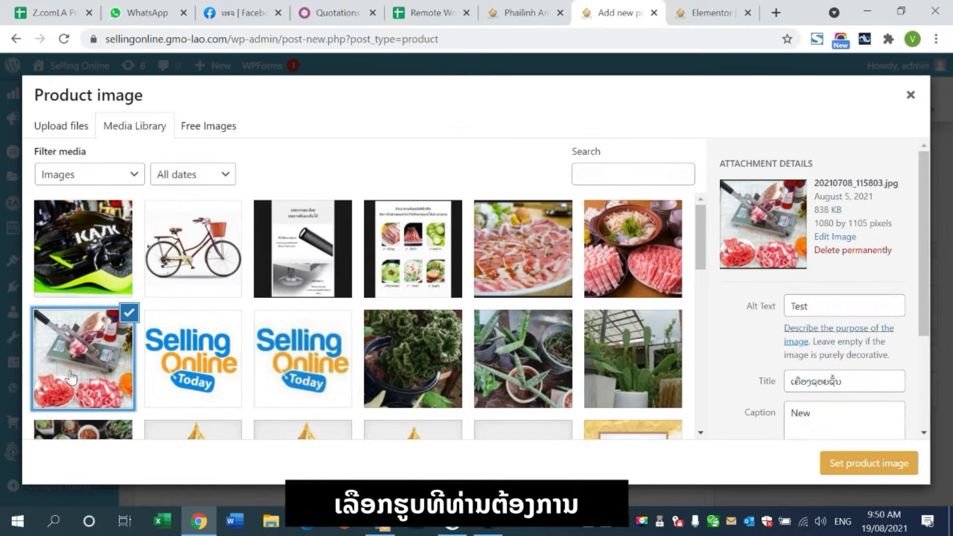
{"action": "left_click", "coordinate": [522, 267]}
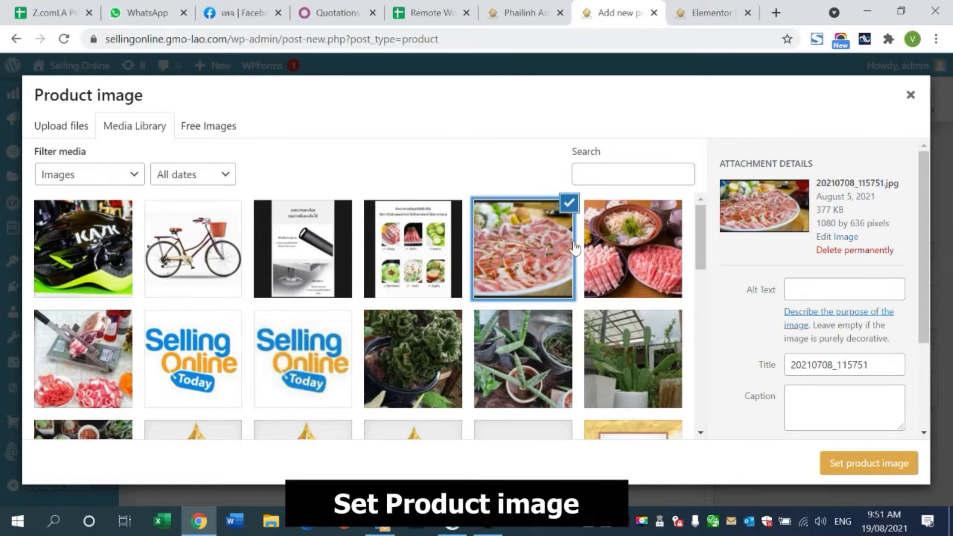
Choose the uploaded helmet picture in the media library and set it as the product image
{"action": "left_click", "coordinate": [130, 255]}
{"action": "scroll", "coordinate": [759, 417], "scroll_direction": "down", "scroll_amount": 3}
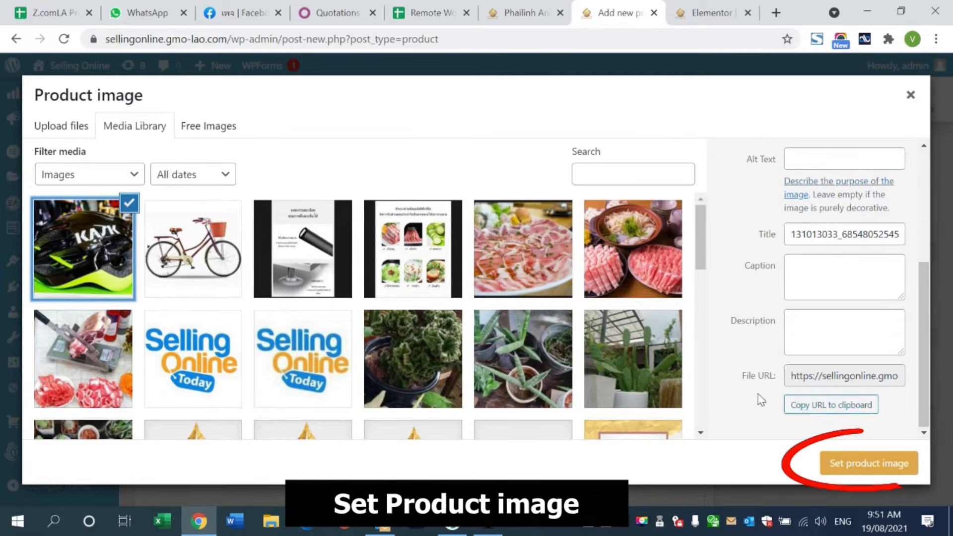
{"action": "left_click", "coordinate": [844, 472]}
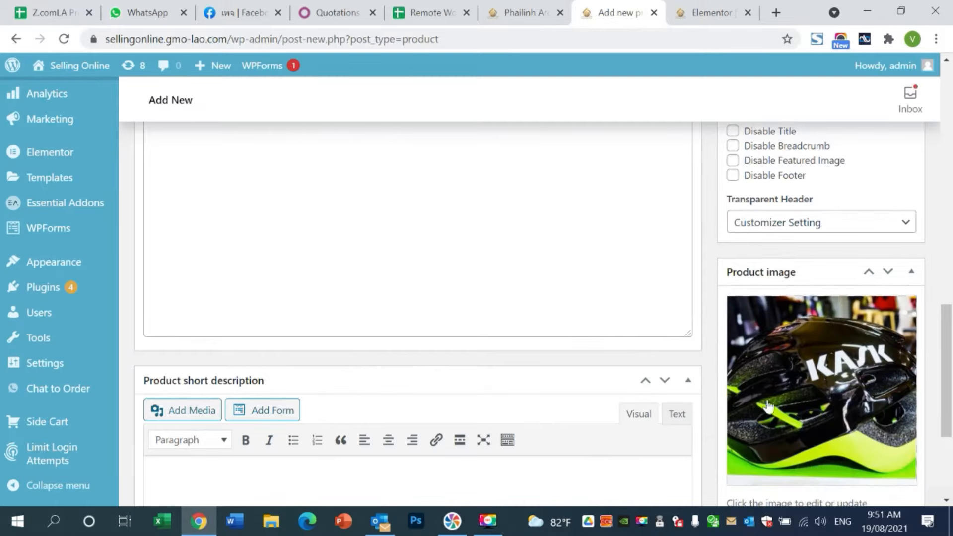
Publish the test product with public visibility in the shop and search results
{"action": "scroll", "coordinate": [794, 409], "scroll_direction": "down", "scroll_amount": 4}
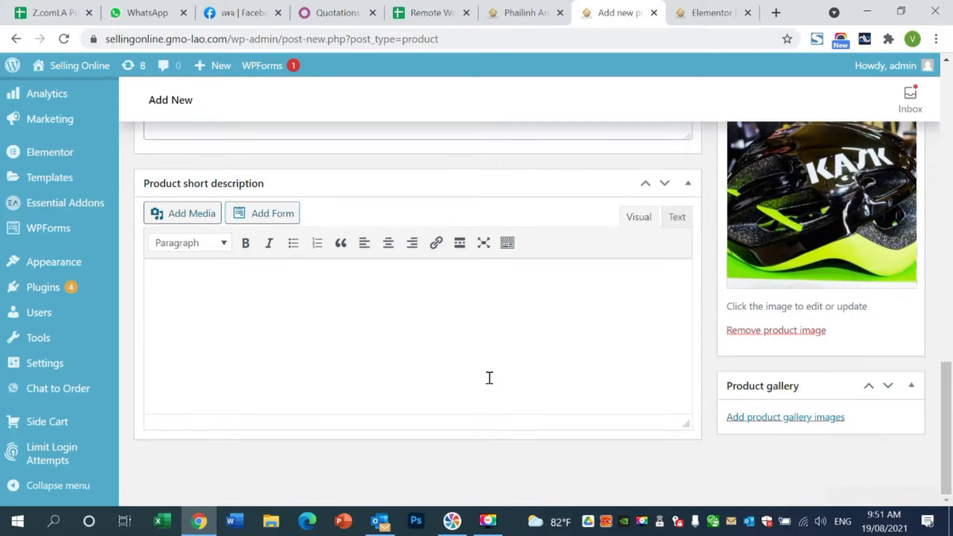
{"action": "scroll", "coordinate": [489, 377], "scroll_direction": "up", "scroll_amount": 15}
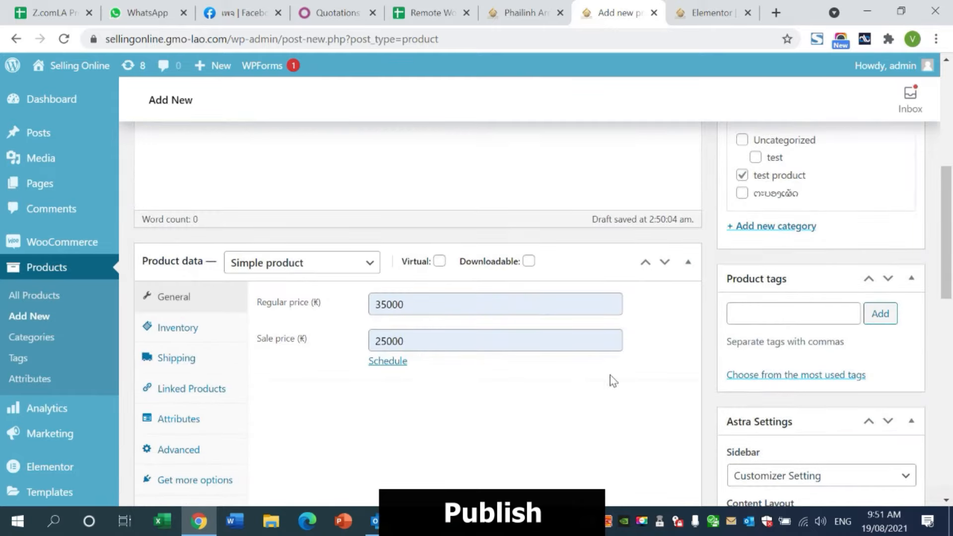
{"action": "scroll", "coordinate": [639, 368], "scroll_direction": "up", "scroll_amount": 6}
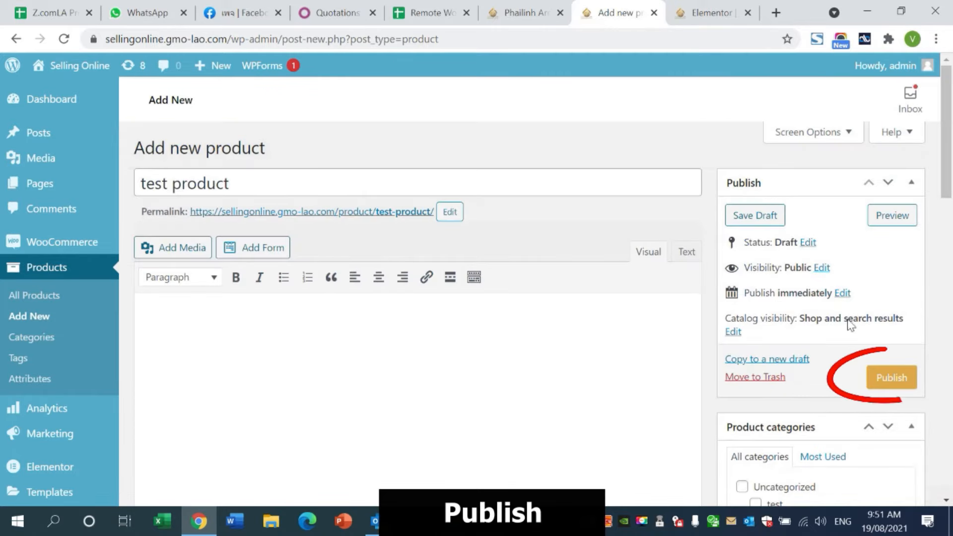
{"action": "left_click", "coordinate": [892, 383]}
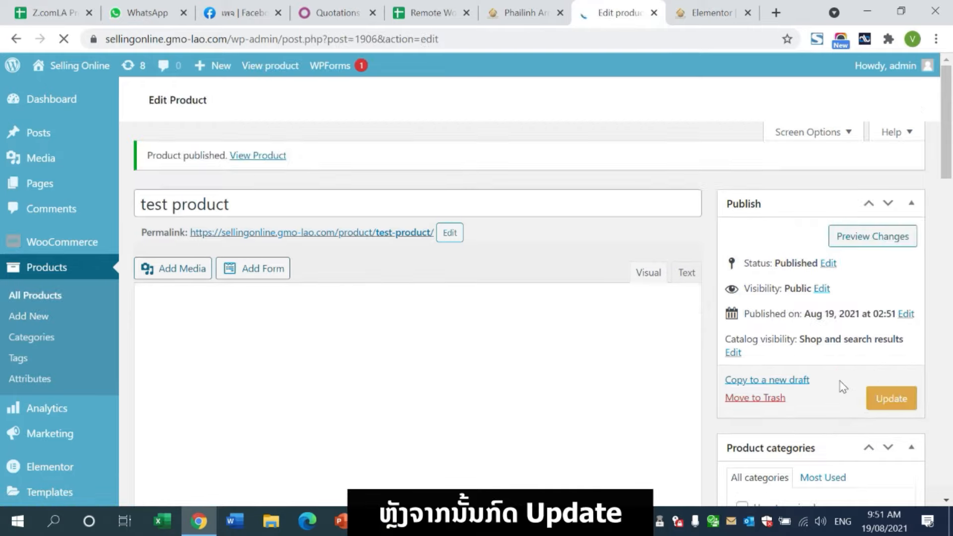
Update the published test product so its current details are saved
{"action": "left_click", "coordinate": [890, 432]}
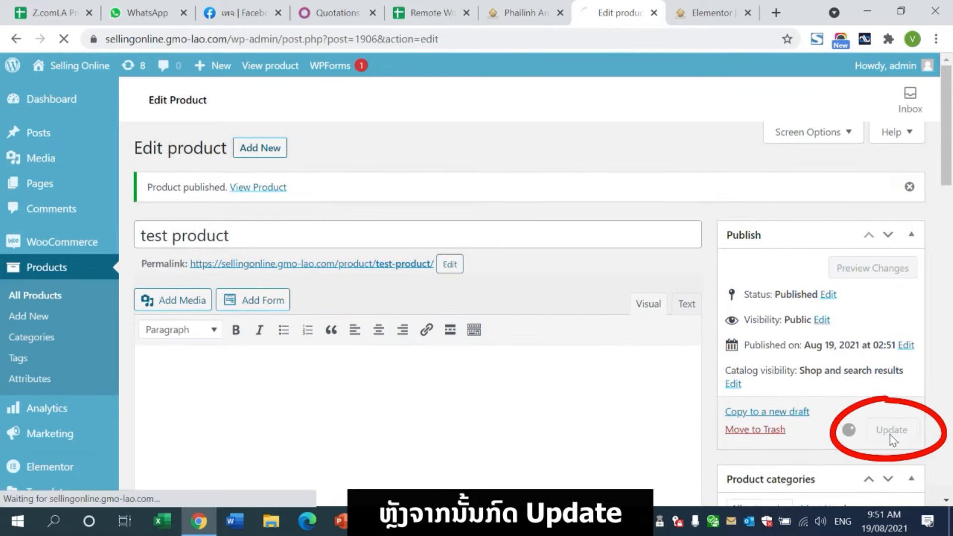
{"action": "scroll", "coordinate": [697, 365], "scroll_direction": "down", "scroll_amount": 6}
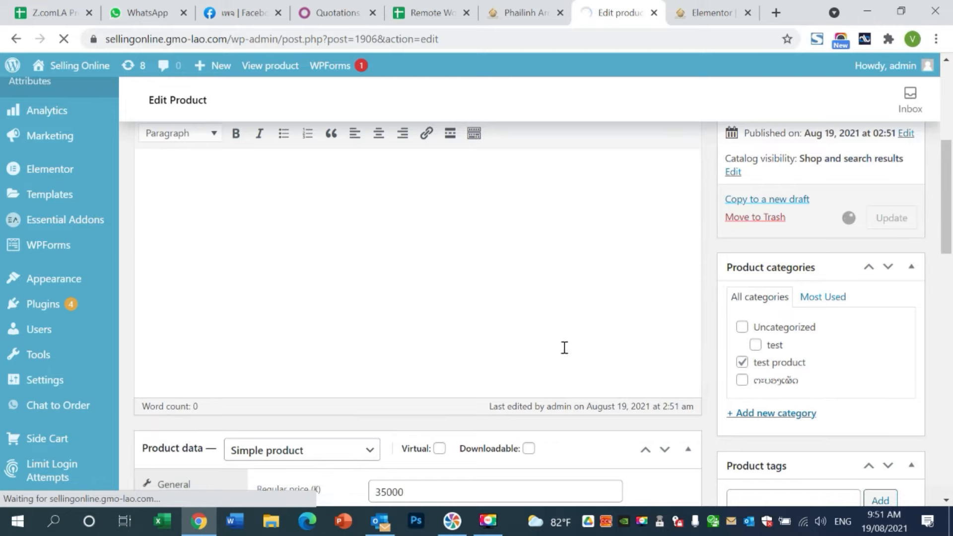
{"action": "scroll", "coordinate": [539, 304], "scroll_direction": "up", "scroll_amount": 2}
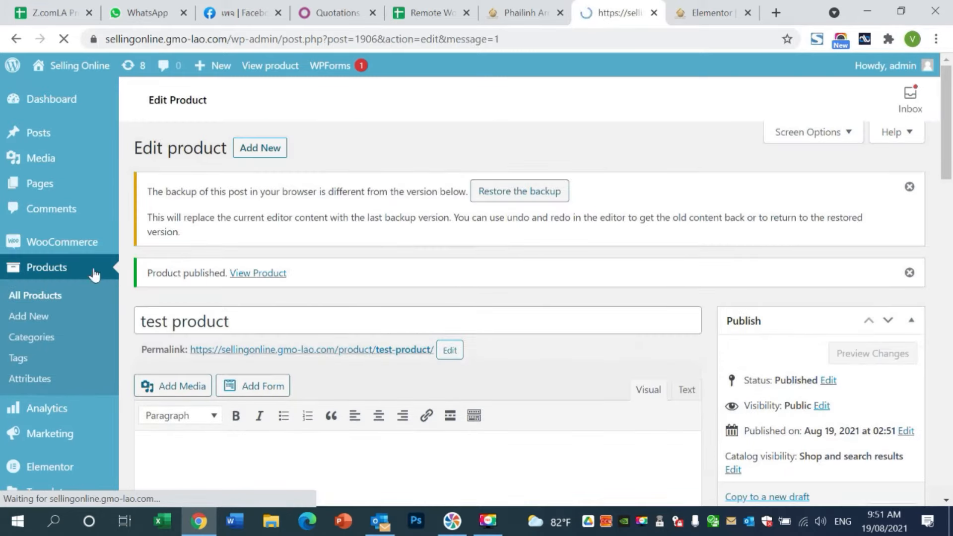
{"action": "scroll", "coordinate": [387, 293], "scroll_direction": "down", "scroll_amount": 4}
{"action": "scroll", "coordinate": [497, 269], "scroll_direction": "up", "scroll_amount": 4}
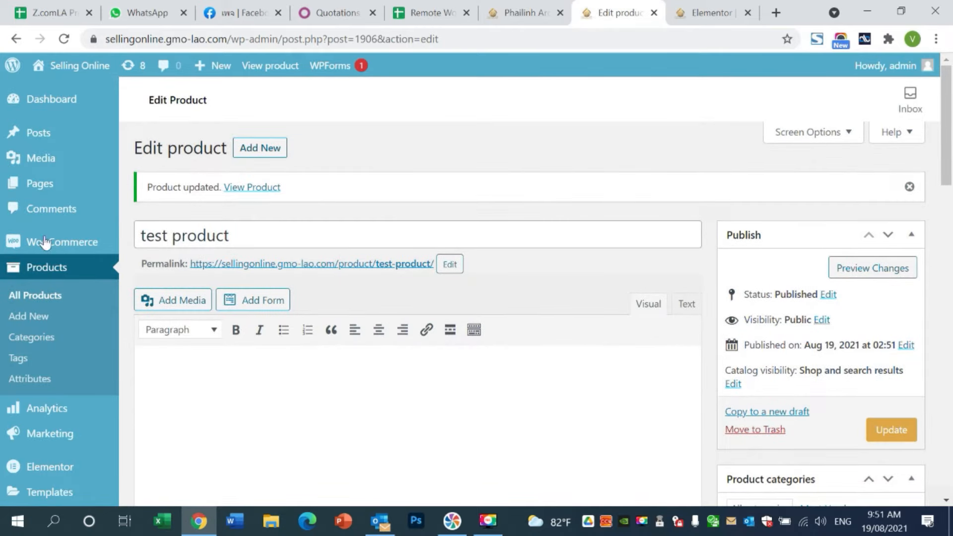
Open the Home front page from the site's list of pages for editing with Elementor
{"action": "mouse_move", "coordinate": [43, 190]}
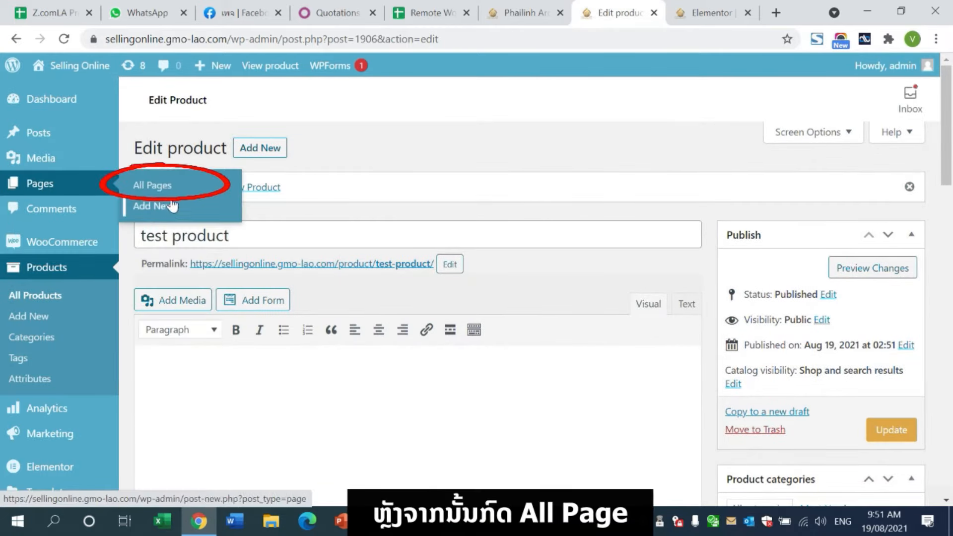
{"action": "left_click", "coordinate": [152, 186]}
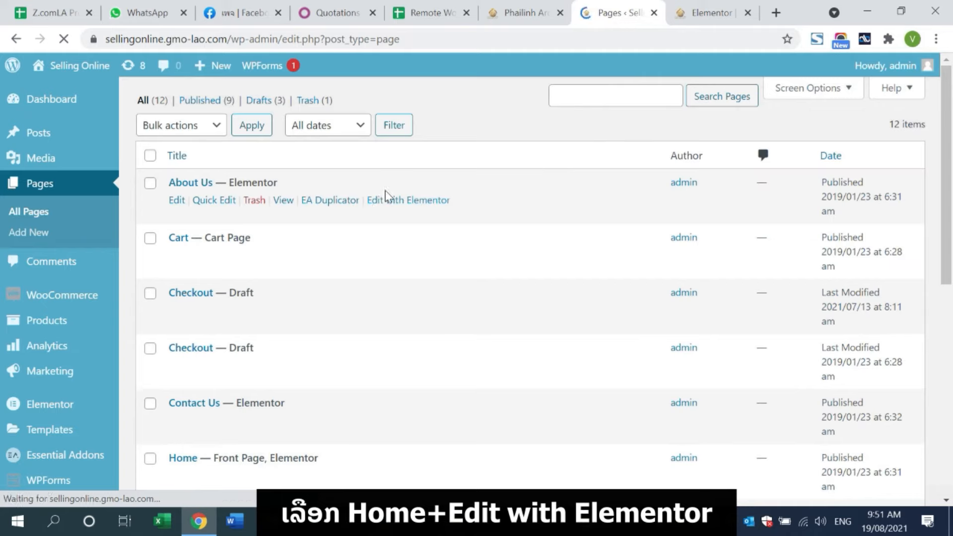
{"action": "scroll", "coordinate": [396, 248], "scroll_direction": "down", "scroll_amount": 1}
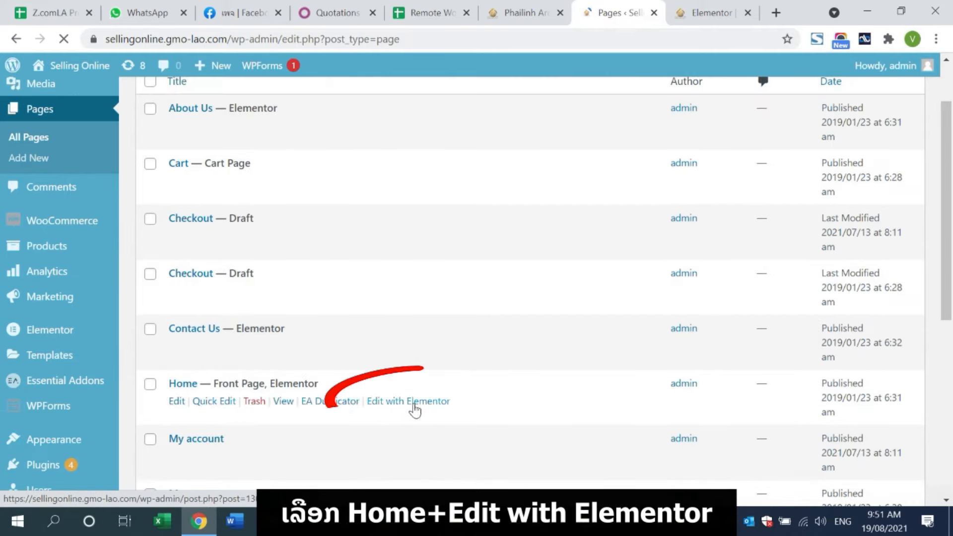
{"action": "left_click", "coordinate": [428, 410]}
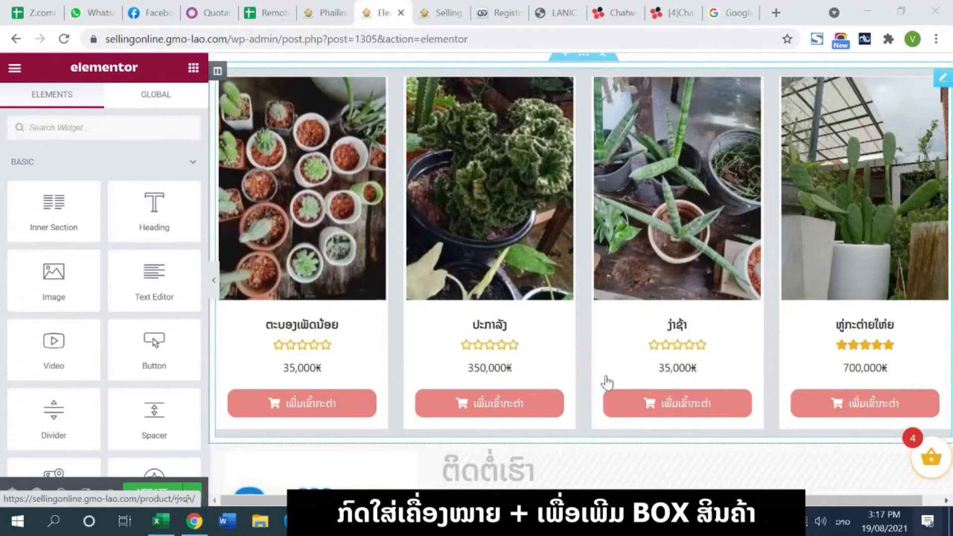
Insert a new single-column section between the cactus category heading and the existing plant product grid
{"action": "scroll", "coordinate": [634, 361], "scroll_direction": "up", "scroll_amount": 3}
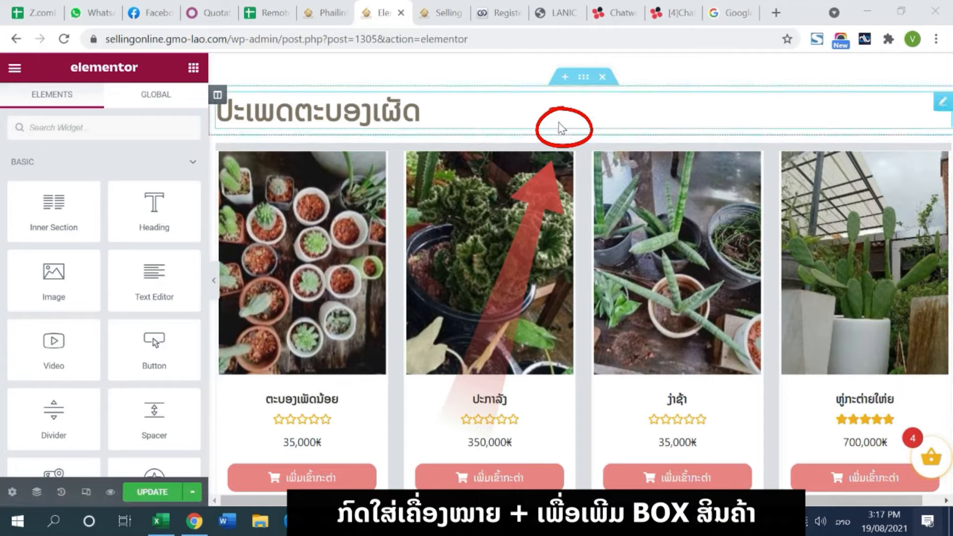
{"action": "left_click", "coordinate": [563, 130]}
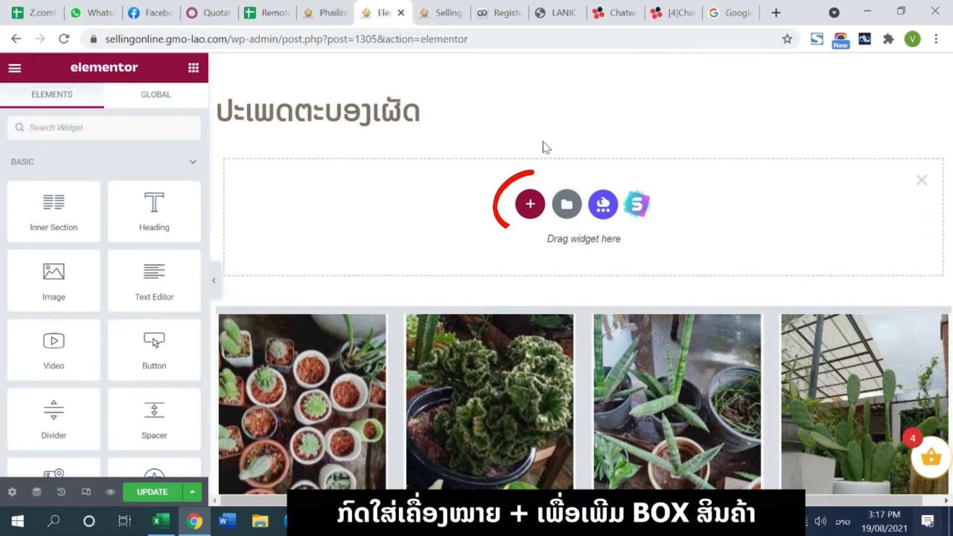
{"action": "left_click", "coordinate": [530, 204]}
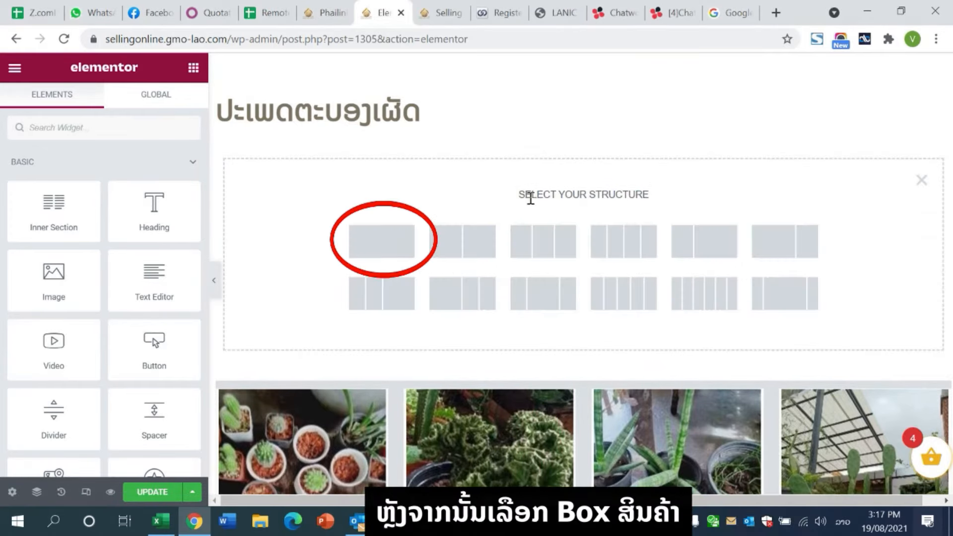
{"action": "left_click", "coordinate": [390, 237]}
{"action": "scroll", "coordinate": [146, 276], "scroll_direction": "down", "scroll_amount": 4}
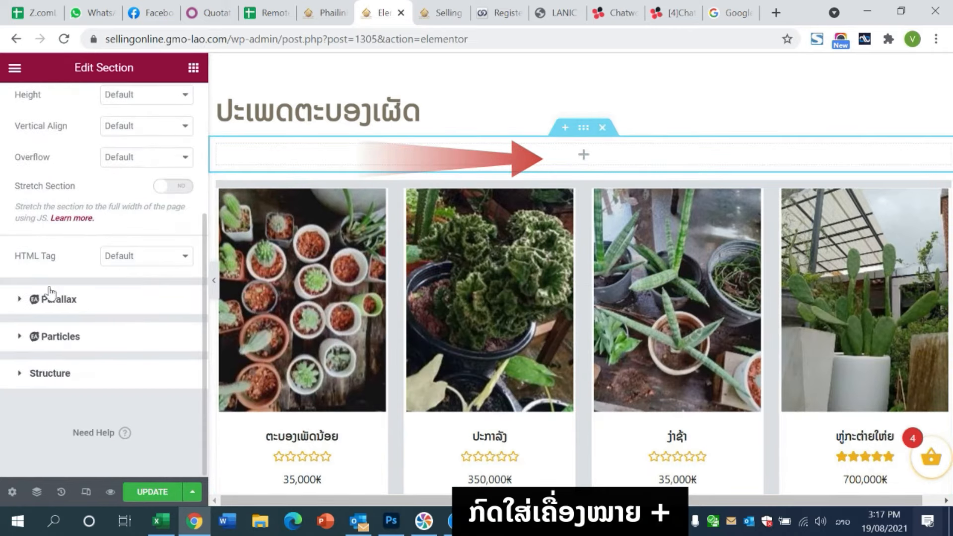
{"action": "scroll", "coordinate": [55, 286], "scroll_direction": "up", "scroll_amount": 4}
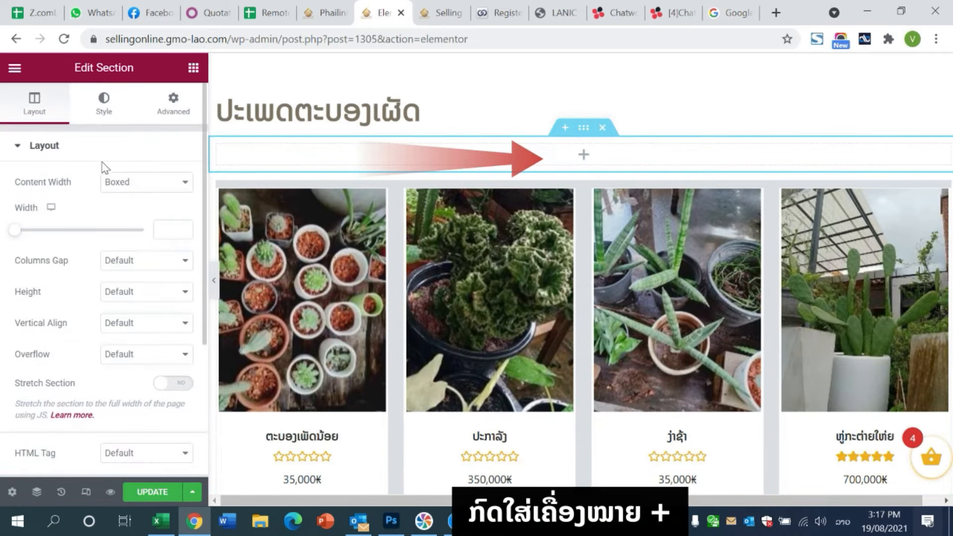
Find the Product Grid widget among the Essential Addons and place it in the new empty section
{"action": "left_click", "coordinate": [580, 155]}
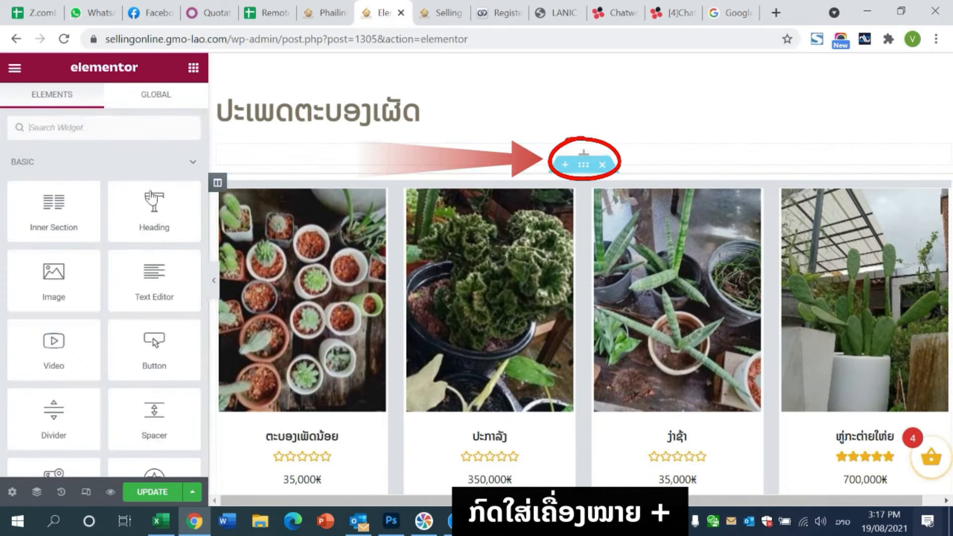
{"action": "scroll", "coordinate": [57, 296], "scroll_direction": "down", "scroll_amount": 15}
{"action": "scroll", "coordinate": [61, 296], "scroll_direction": "down", "scroll_amount": 10}
{"action": "scroll", "coordinate": [61, 297], "scroll_direction": "down", "scroll_amount": 10}
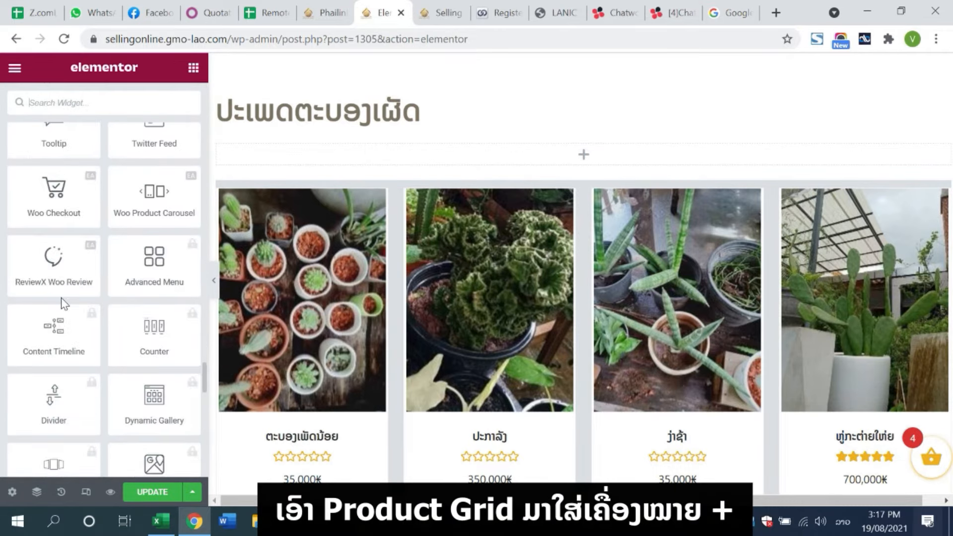
{"action": "scroll", "coordinate": [86, 293], "scroll_direction": "down", "scroll_amount": 3}
{"action": "scroll", "coordinate": [88, 291], "scroll_direction": "up", "scroll_amount": 12}
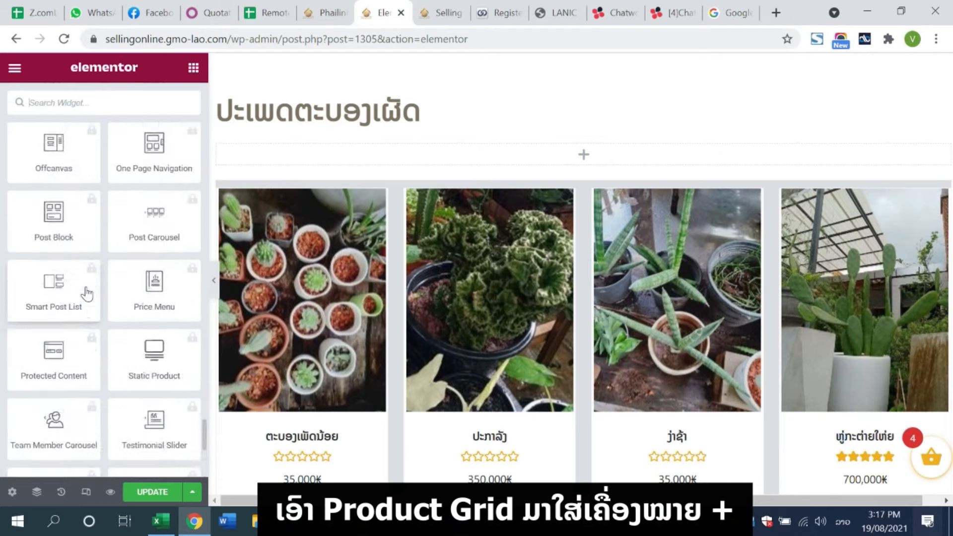
{"action": "scroll", "coordinate": [80, 281], "scroll_direction": "up", "scroll_amount": 10}
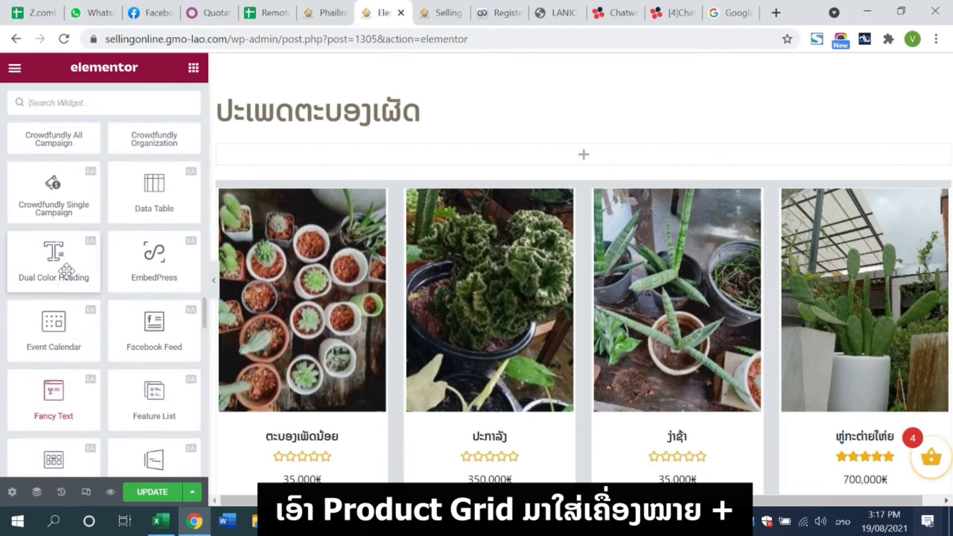
{"action": "scroll", "coordinate": [66, 270], "scroll_direction": "up", "scroll_amount": 2}
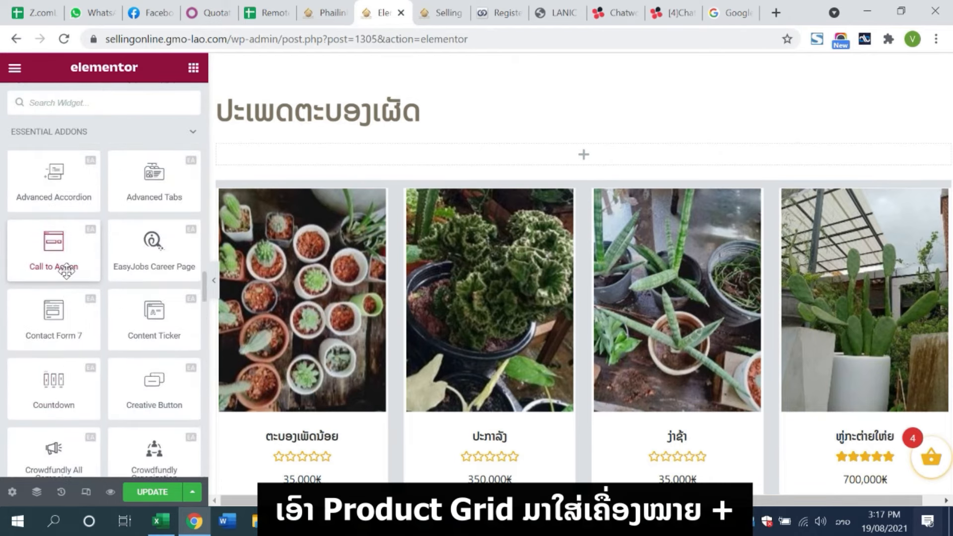
{"action": "scroll", "coordinate": [66, 270], "scroll_direction": "up", "scroll_amount": 2}
{"action": "scroll", "coordinate": [66, 276], "scroll_direction": "down", "scroll_amount": 6}
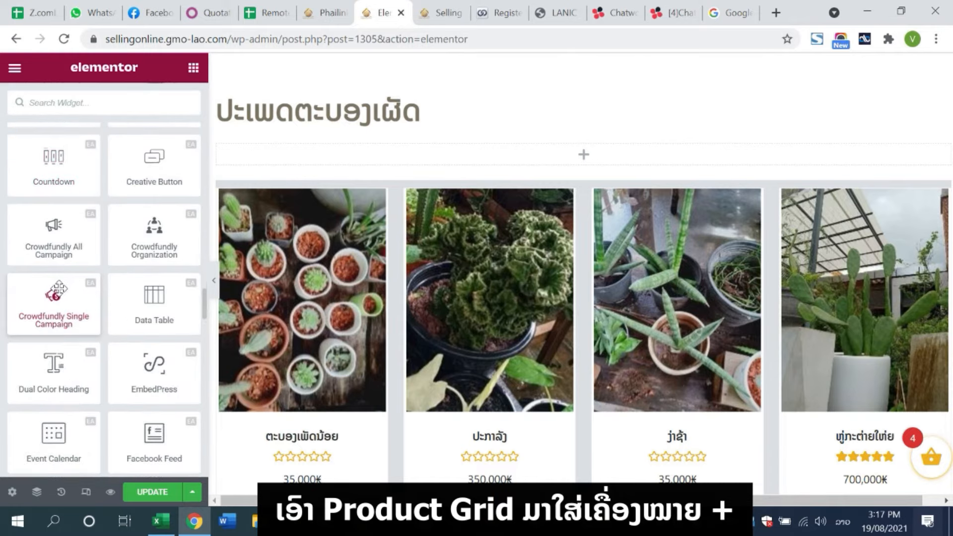
{"action": "scroll", "coordinate": [58, 290], "scroll_direction": "down", "scroll_amount": 4}
{"action": "scroll", "coordinate": [57, 293], "scroll_direction": "down", "scroll_amount": 2}
{"action": "scroll", "coordinate": [57, 293], "scroll_direction": "up", "scroll_amount": 10}
{"action": "scroll", "coordinate": [60, 296], "scroll_direction": "up", "scroll_amount": 12}
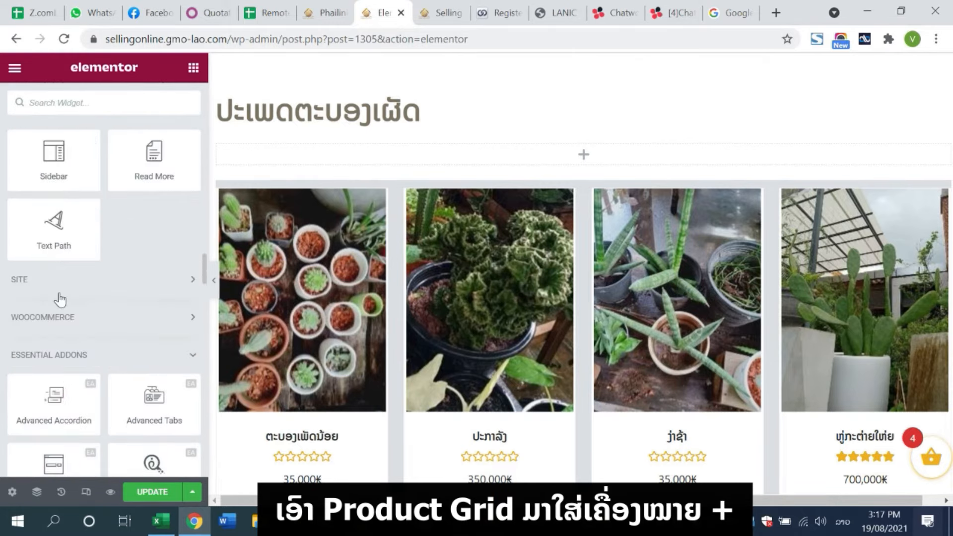
{"action": "scroll", "coordinate": [61, 297], "scroll_direction": "down", "scroll_amount": 14}
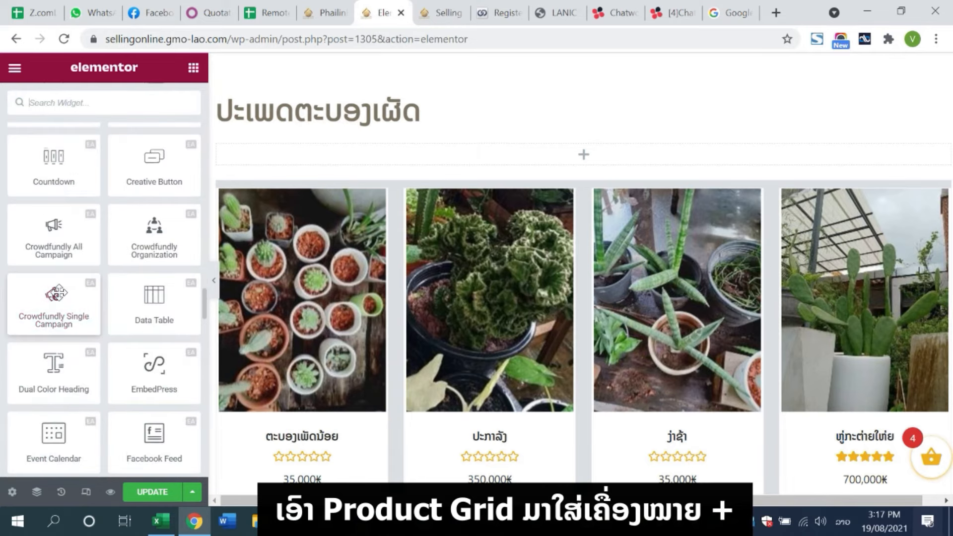
{"action": "scroll", "coordinate": [53, 293], "scroll_direction": "up", "scroll_amount": 3}
{"action": "scroll", "coordinate": [55, 223], "scroll_direction": "up", "scroll_amount": 2}
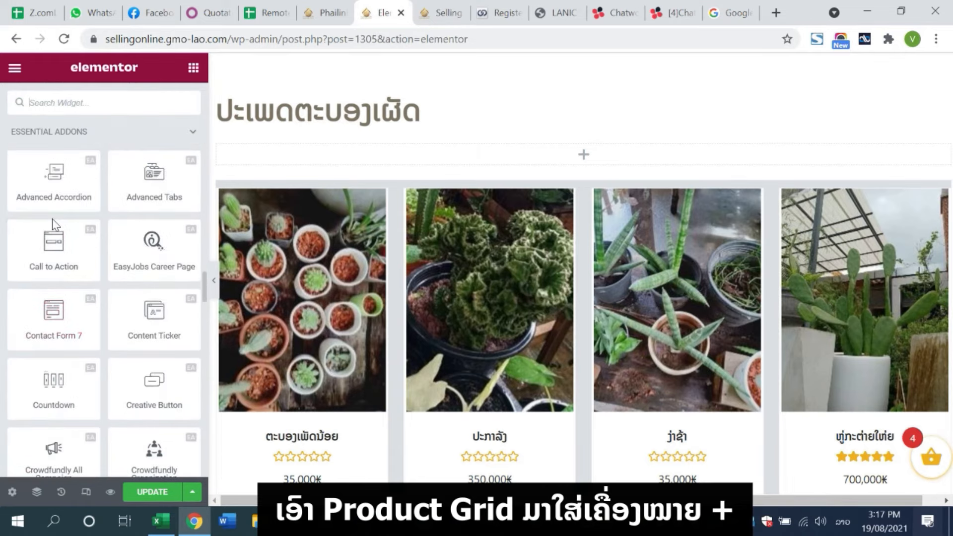
{"action": "scroll", "coordinate": [62, 229], "scroll_direction": "down", "scroll_amount": 4}
{"action": "scroll", "coordinate": [64, 234], "scroll_direction": "down", "scroll_amount": 5}
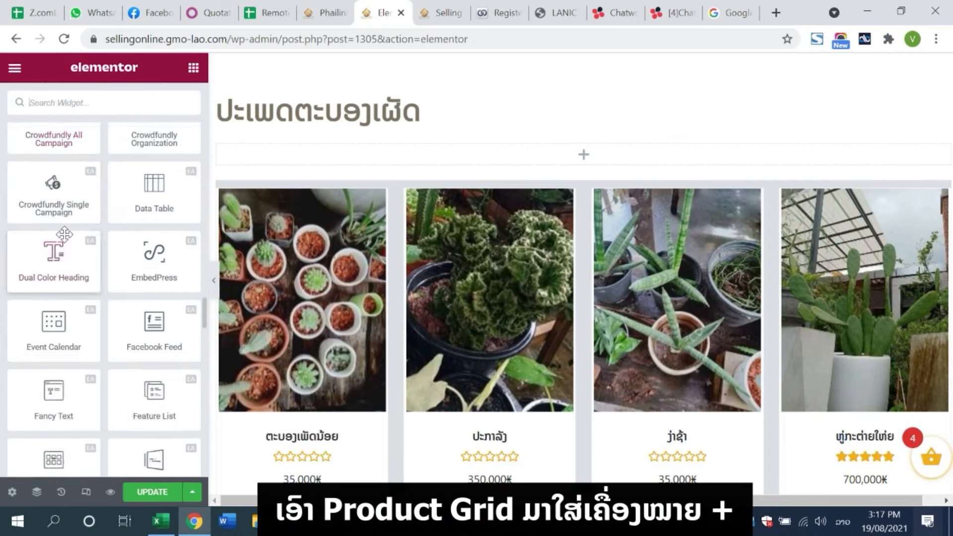
{"action": "scroll", "coordinate": [64, 235], "scroll_direction": "down", "scroll_amount": 6}
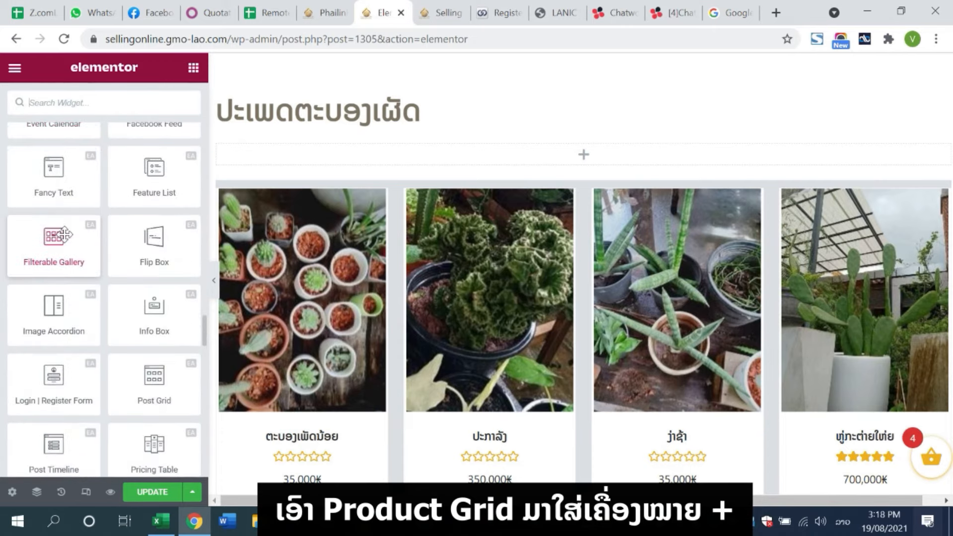
{"action": "left_click_drag", "start_coordinate": [62, 288], "coordinate": [559, 163]}
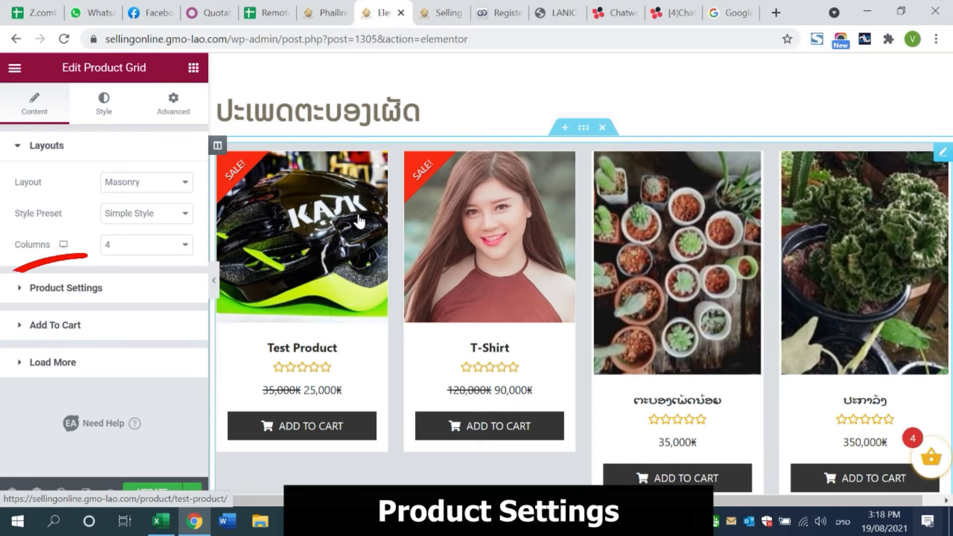
Restrict the new product grid to the "test product" category in its product settings
{"action": "left_click", "coordinate": [48, 297]}
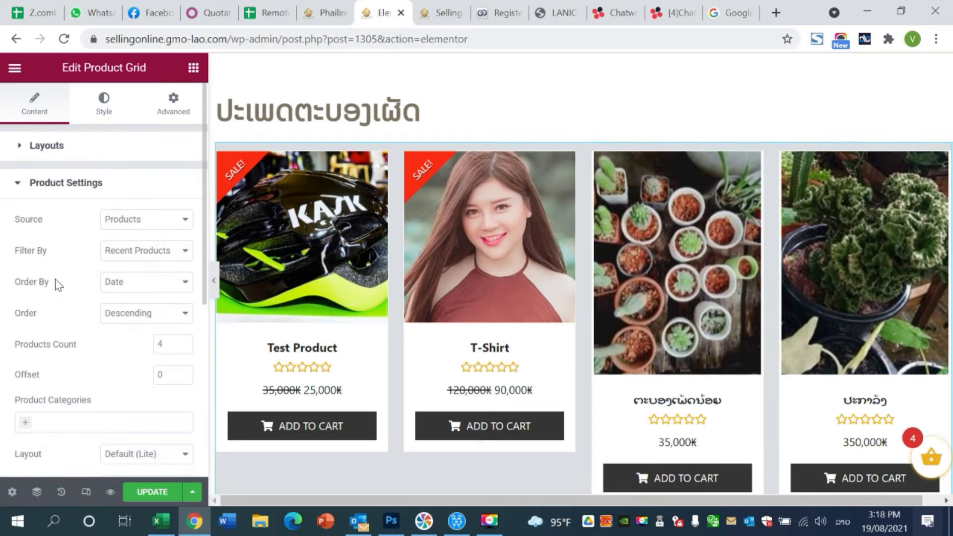
{"action": "left_click", "coordinate": [165, 256]}
{"action": "left_click", "coordinate": [165, 258]}
{"action": "scroll", "coordinate": [75, 347], "scroll_direction": "down", "scroll_amount": 2}
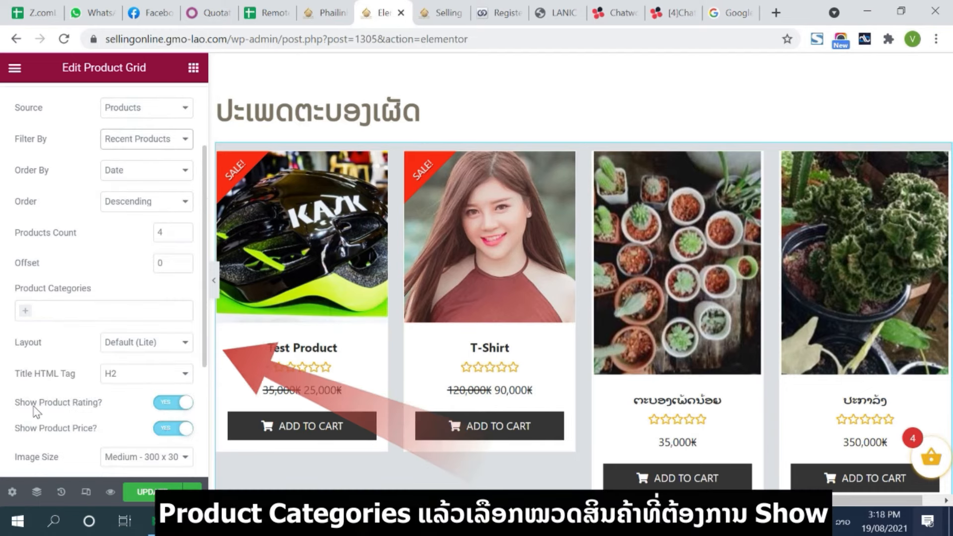
{"action": "left_click", "coordinate": [32, 317]}
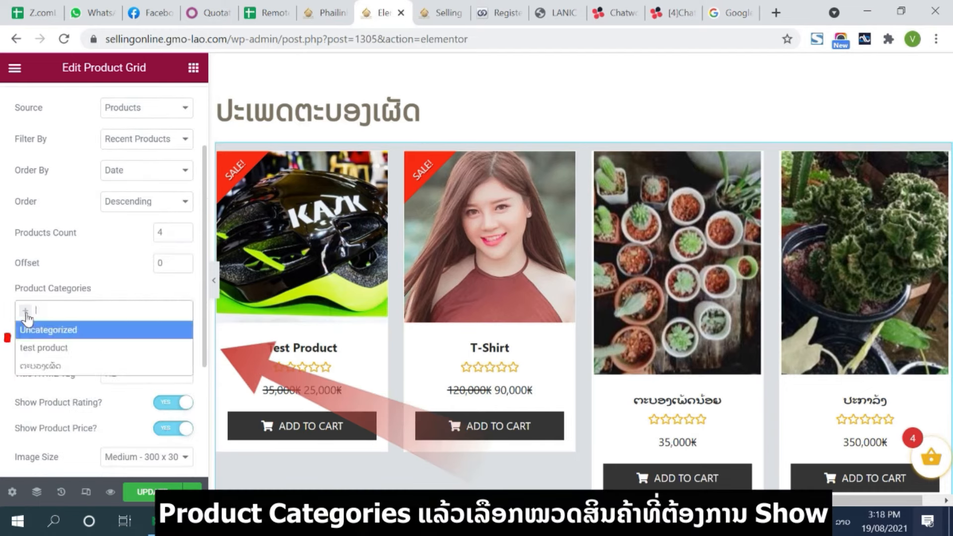
{"action": "left_click", "coordinate": [47, 352]}
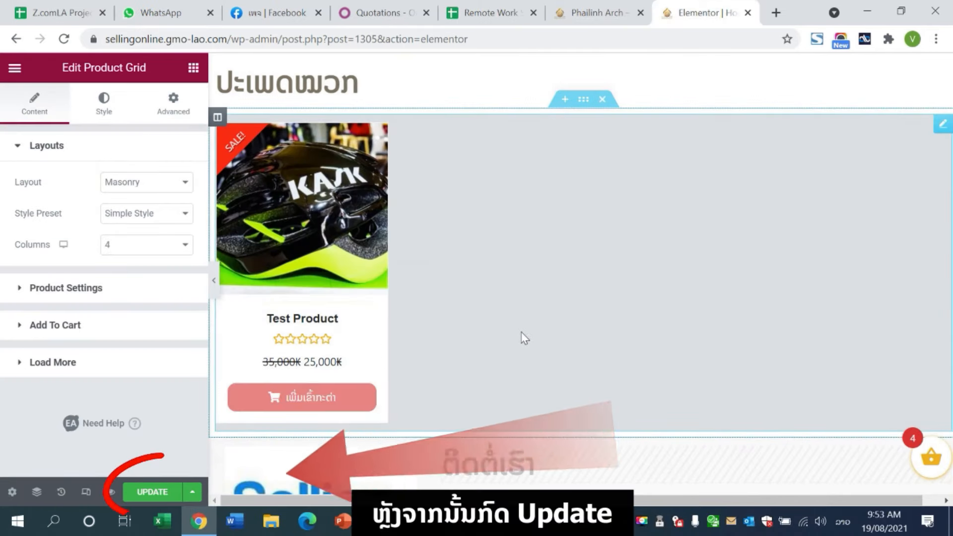
Update the Home page and preview it on the site to check the section with the helmet product
{"action": "scroll", "coordinate": [522, 336], "scroll_direction": "up", "scroll_amount": 2}
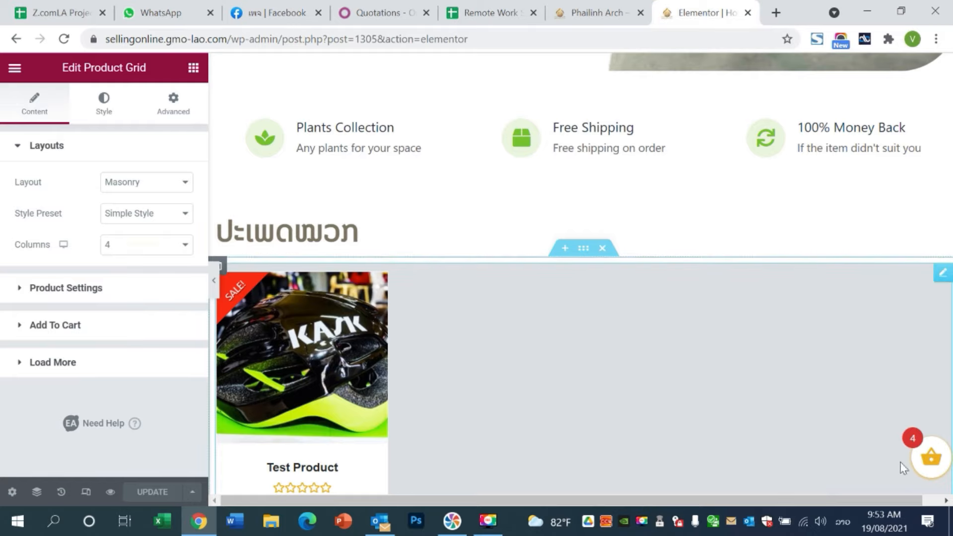
{"action": "scroll", "coordinate": [900, 502], "scroll_direction": "down", "scroll_amount": 3}
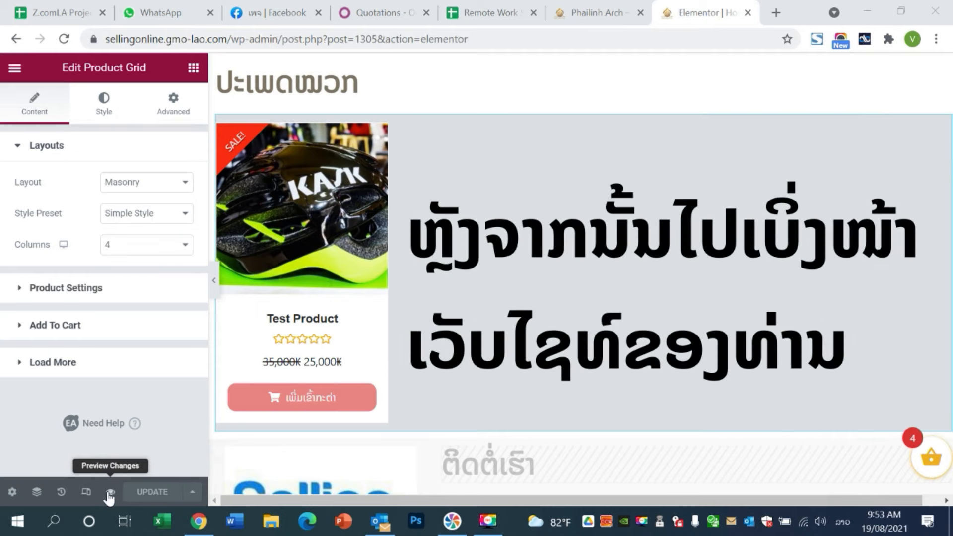
{"action": "left_click", "coordinate": [111, 493]}
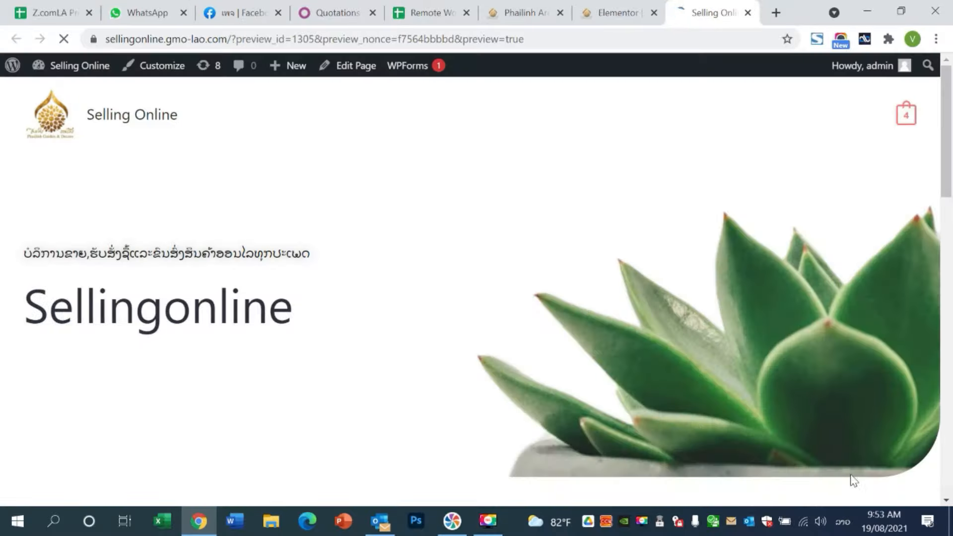
{"action": "scroll", "coordinate": [575, 363], "scroll_direction": "down", "scroll_amount": 5}
{"action": "scroll", "coordinate": [387, 312], "scroll_direction": "down", "scroll_amount": 5}
{"action": "scroll", "coordinate": [210, 270], "scroll_direction": "up", "scroll_amount": 4}
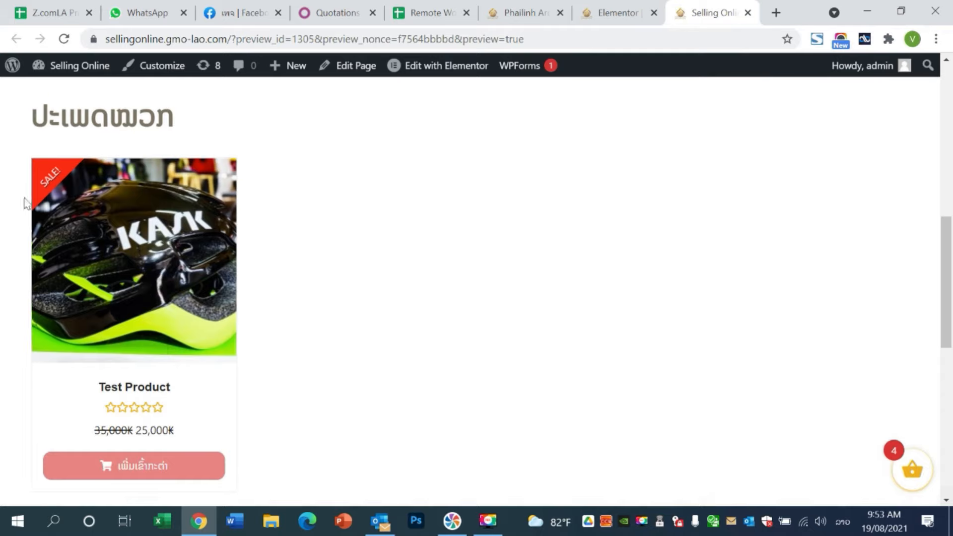